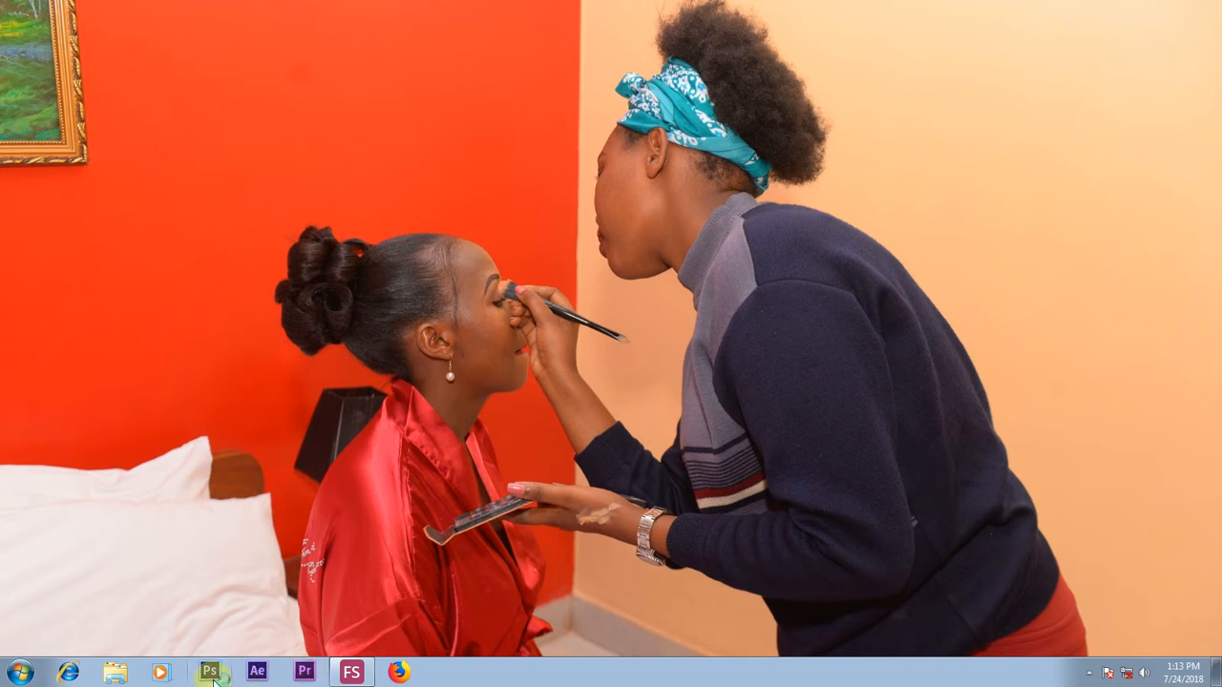
- Launch Photoshop and expand the toolbox to its two-column layout
{"action": "left_click", "coordinate": [213, 679]}
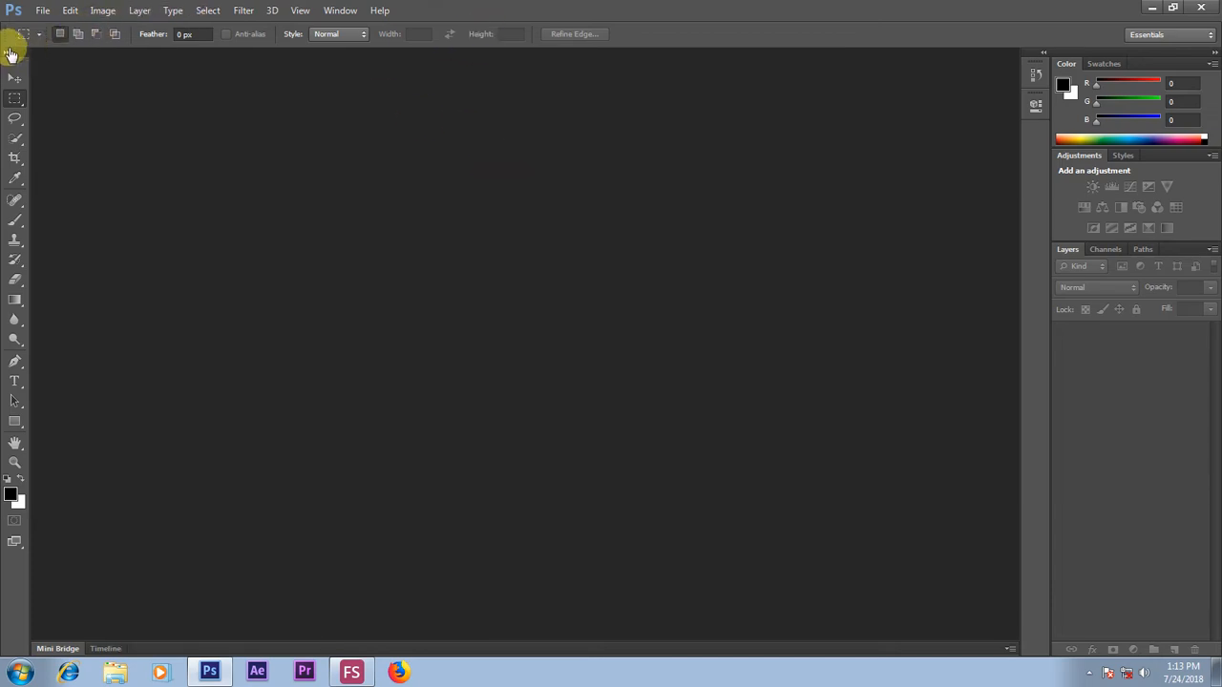
{"action": "left_click", "coordinate": [11, 53]}
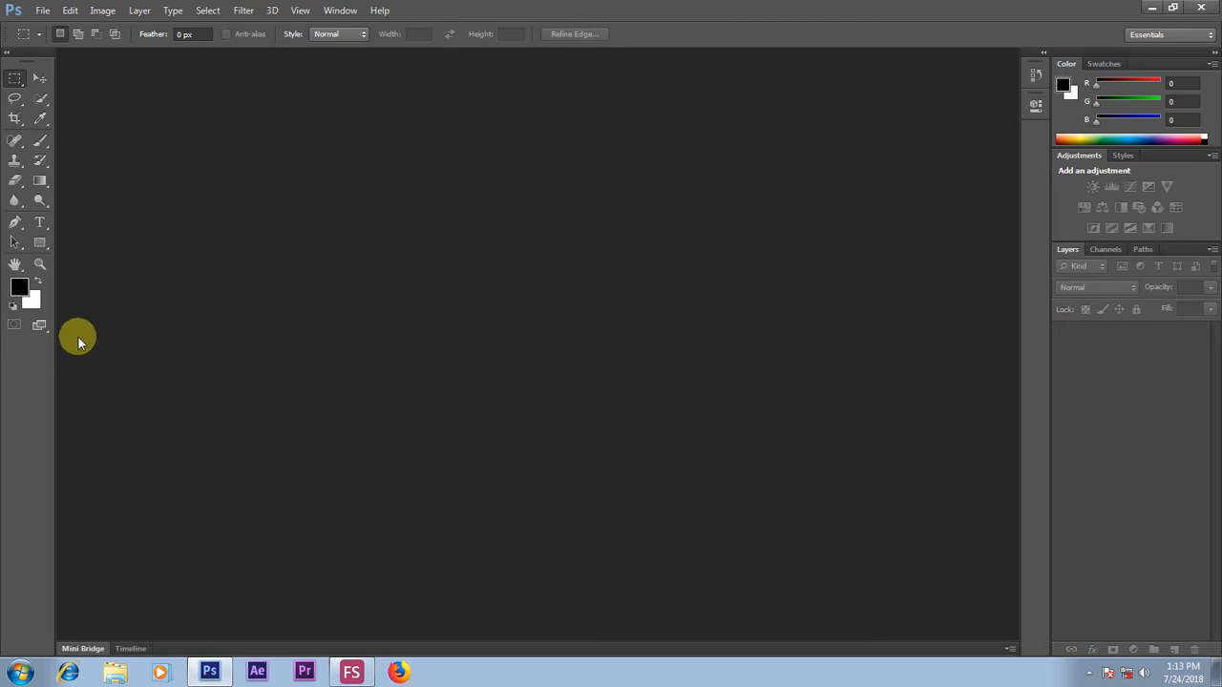
{"action": "left_click", "coordinate": [43, 10]}
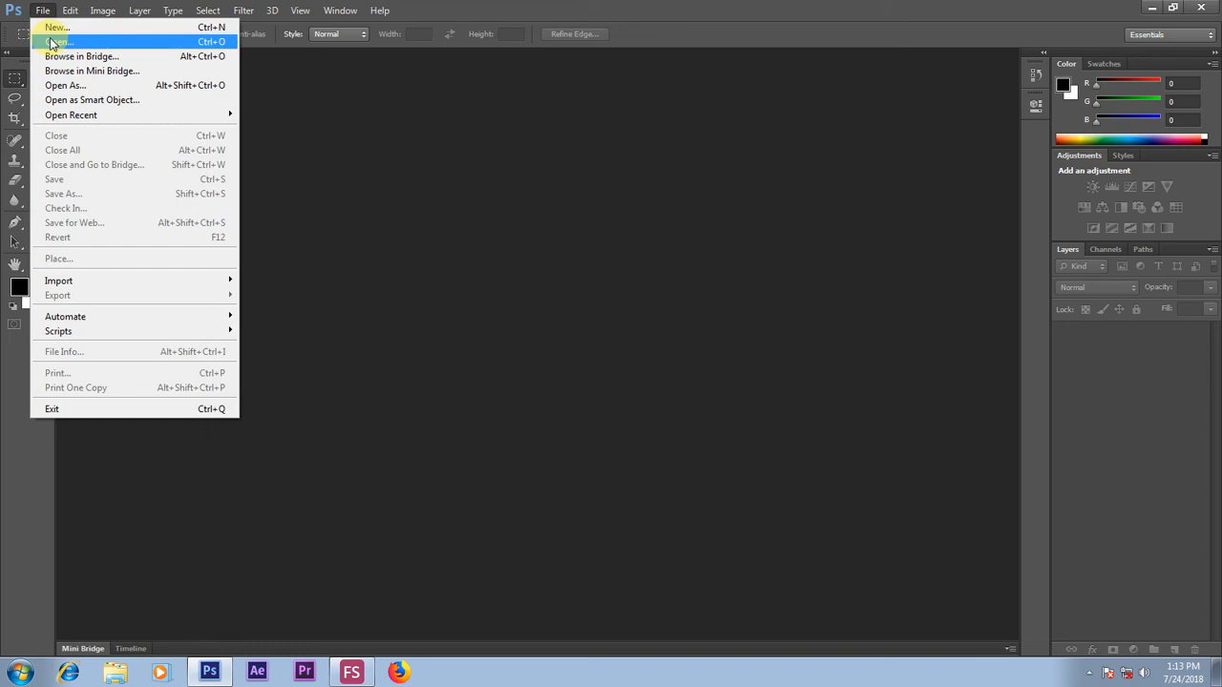
{"action": "left_click", "coordinate": [52, 44]}
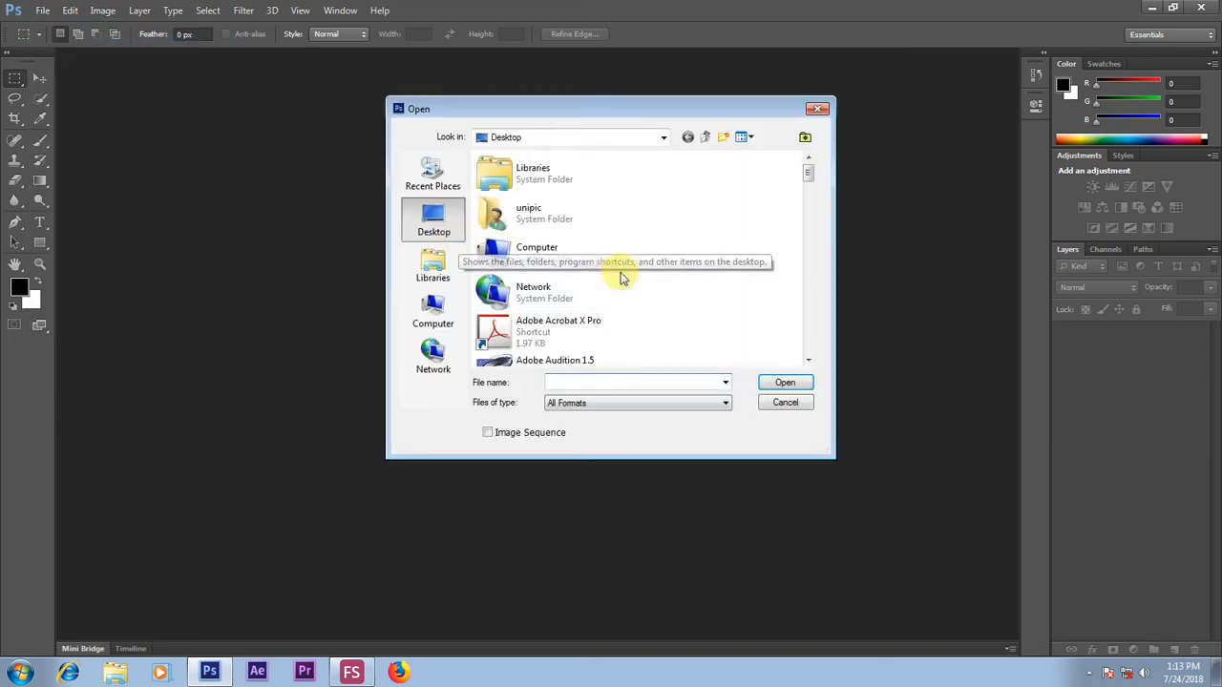
{"action": "left_click_drag", "start_coordinate": [809, 177], "coordinate": [808, 312]}
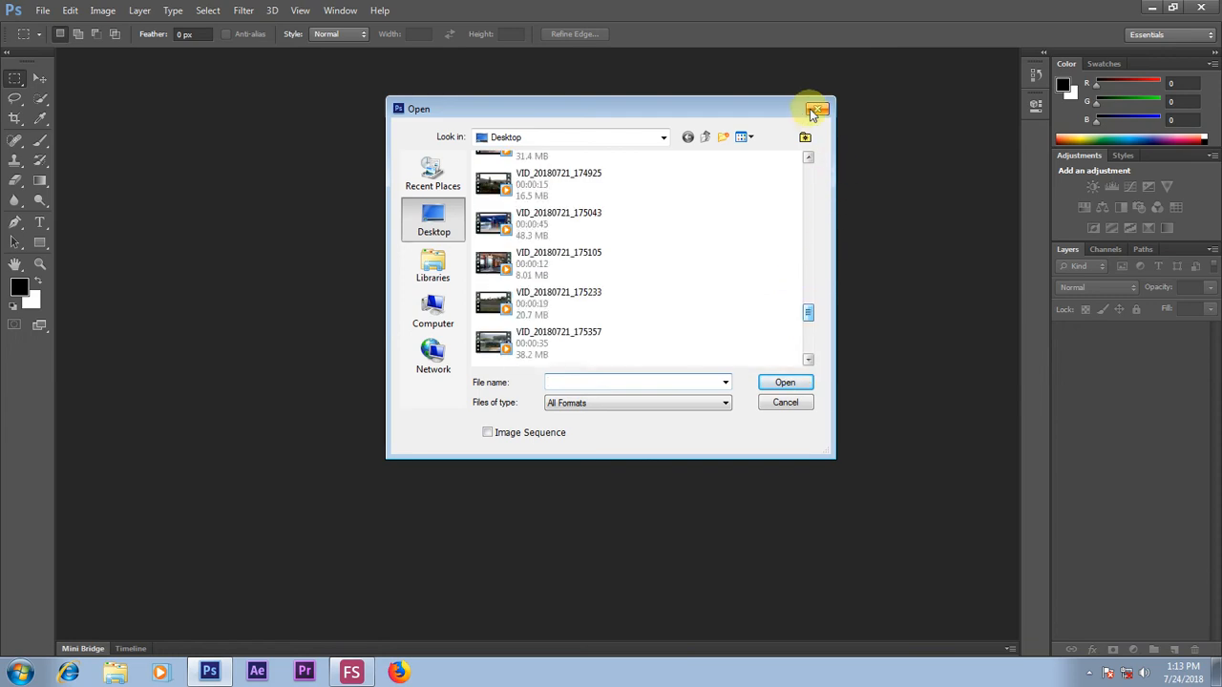
{"action": "left_click", "coordinate": [812, 113]}
- Bring up the file-opening dialog and browse to the drive New Volume (E:)
{"action": "left_click", "coordinate": [42, 11]}
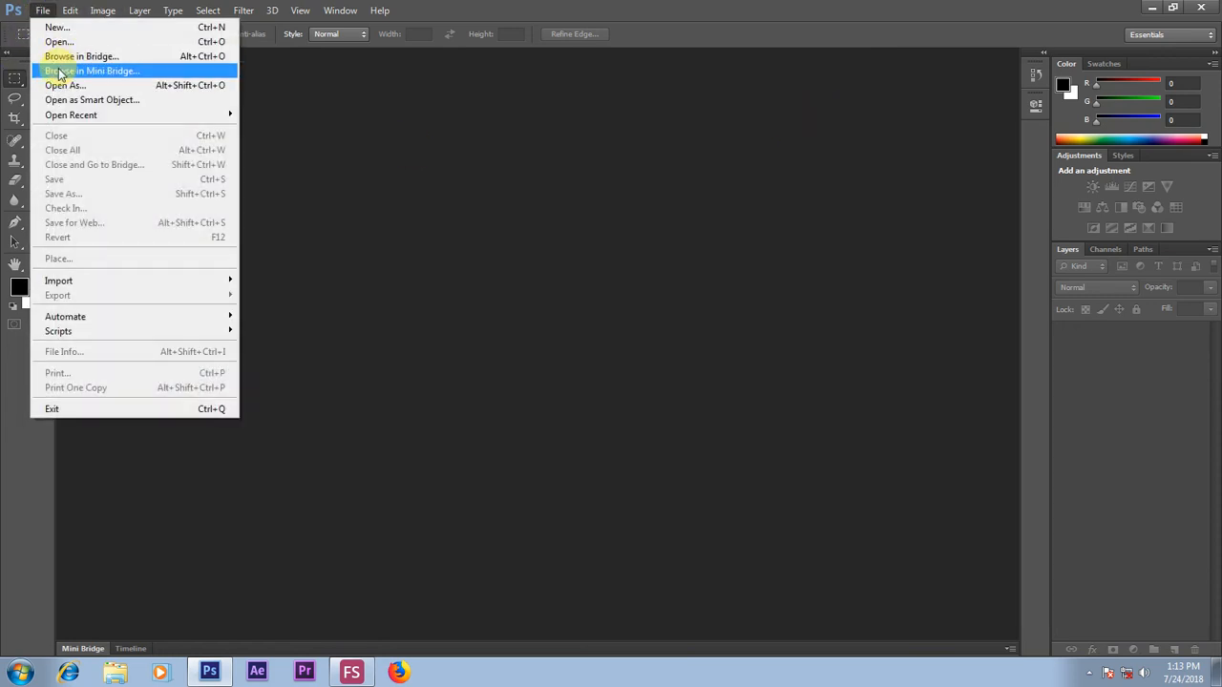
{"action": "left_click", "coordinate": [57, 42]}
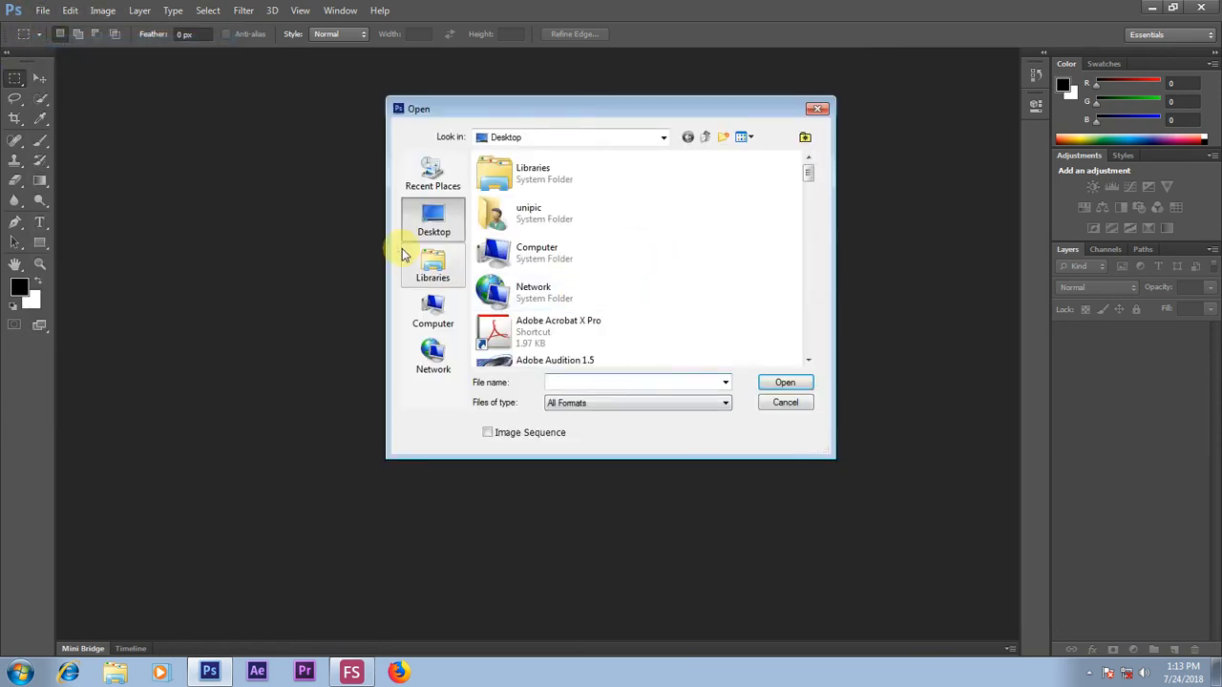
{"action": "double_click", "coordinate": [507, 251]}
{"action": "double_click", "coordinate": [592, 282]}
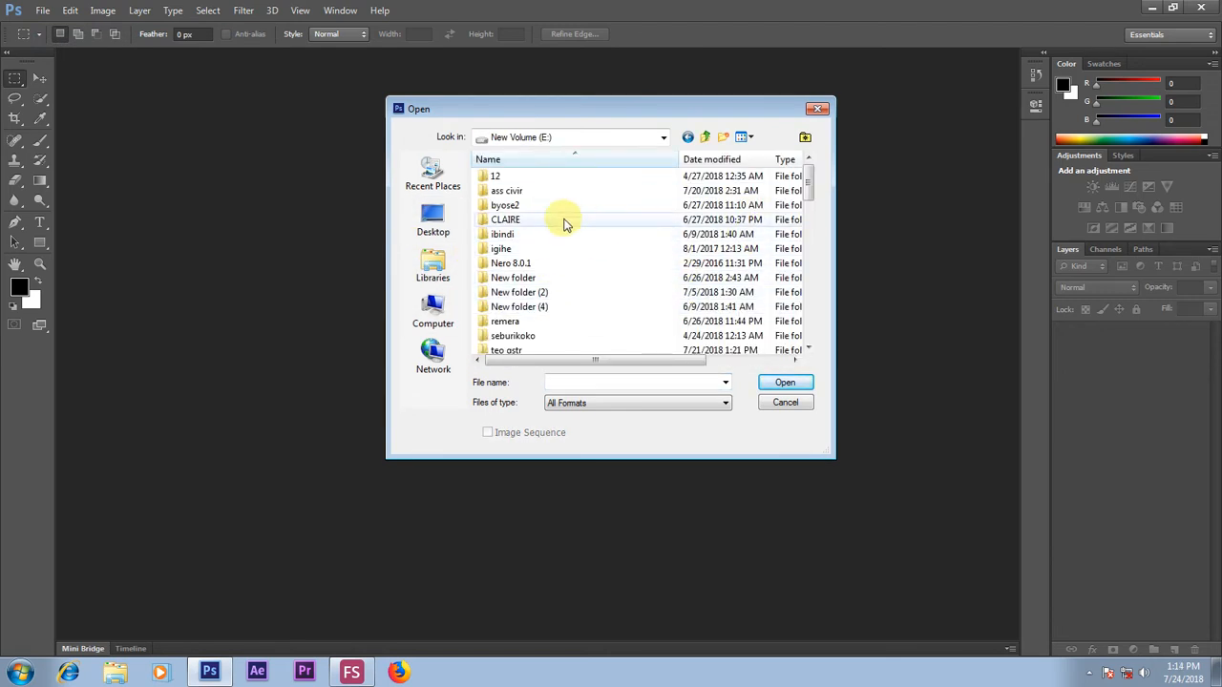
- Preview the images _MG_4543 and file301 on drive E: and close each preview
{"action": "left_click_drag", "start_coordinate": [811, 188], "coordinate": [792, 247]}
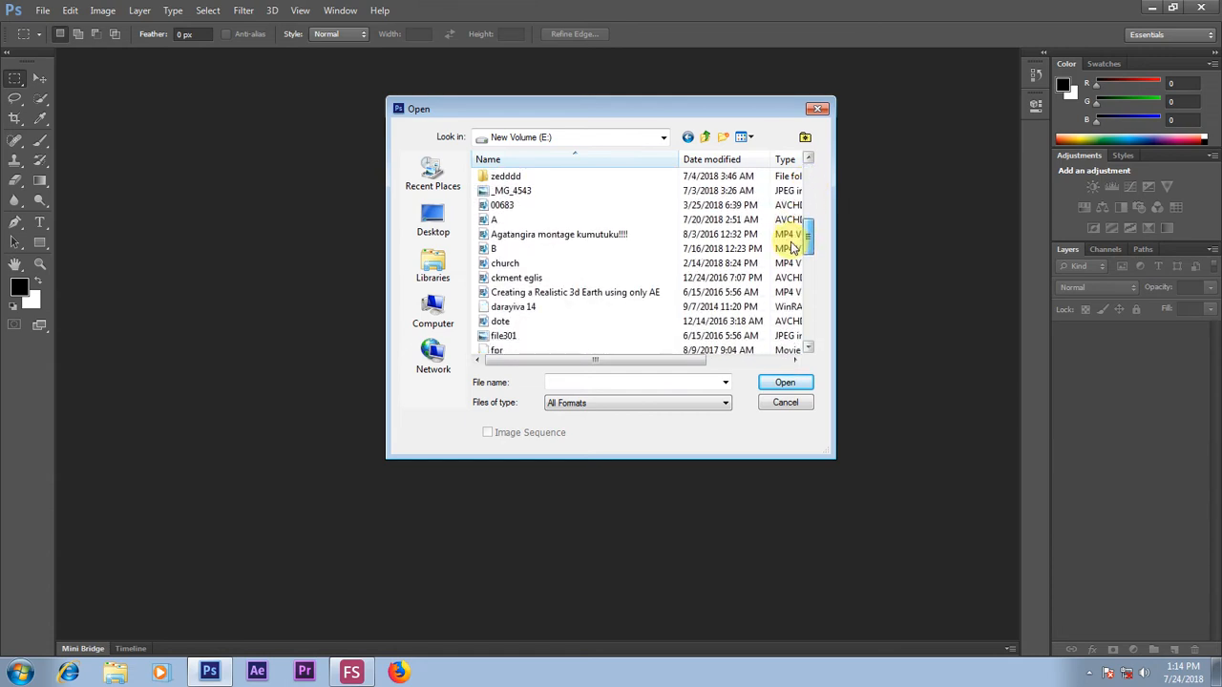
{"action": "left_click", "coordinate": [494, 191]}
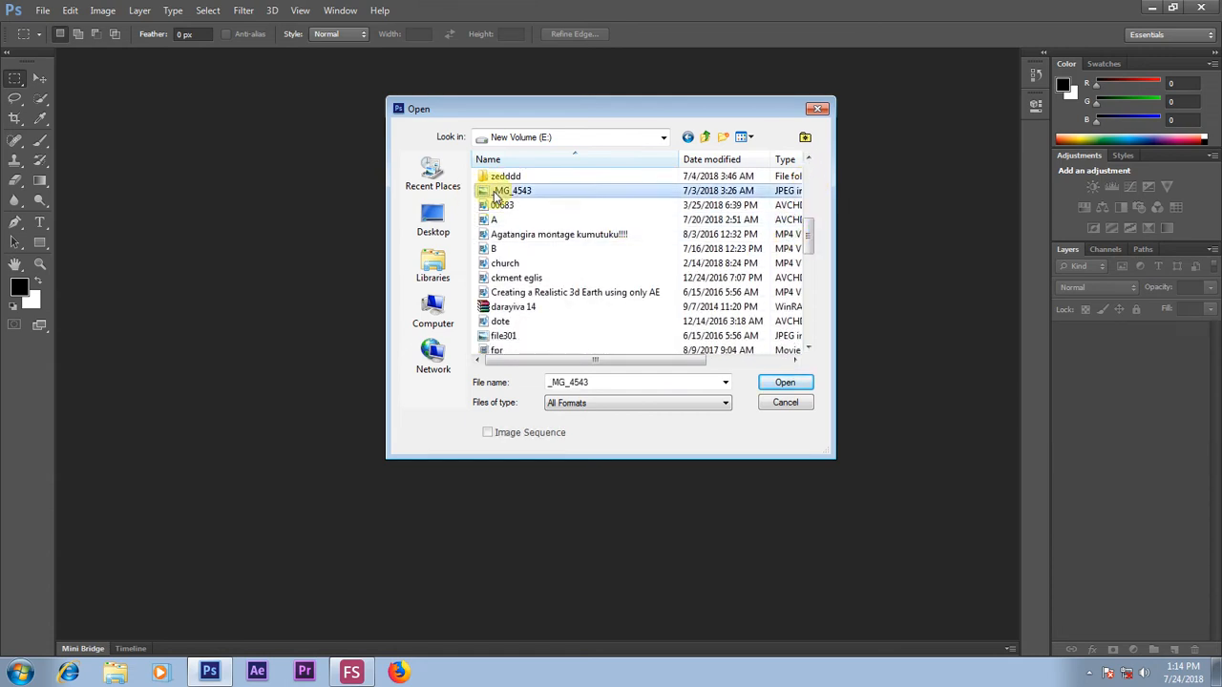
{"action": "right_click", "coordinate": [494, 194]}
{"action": "left_click", "coordinate": [534, 225]}
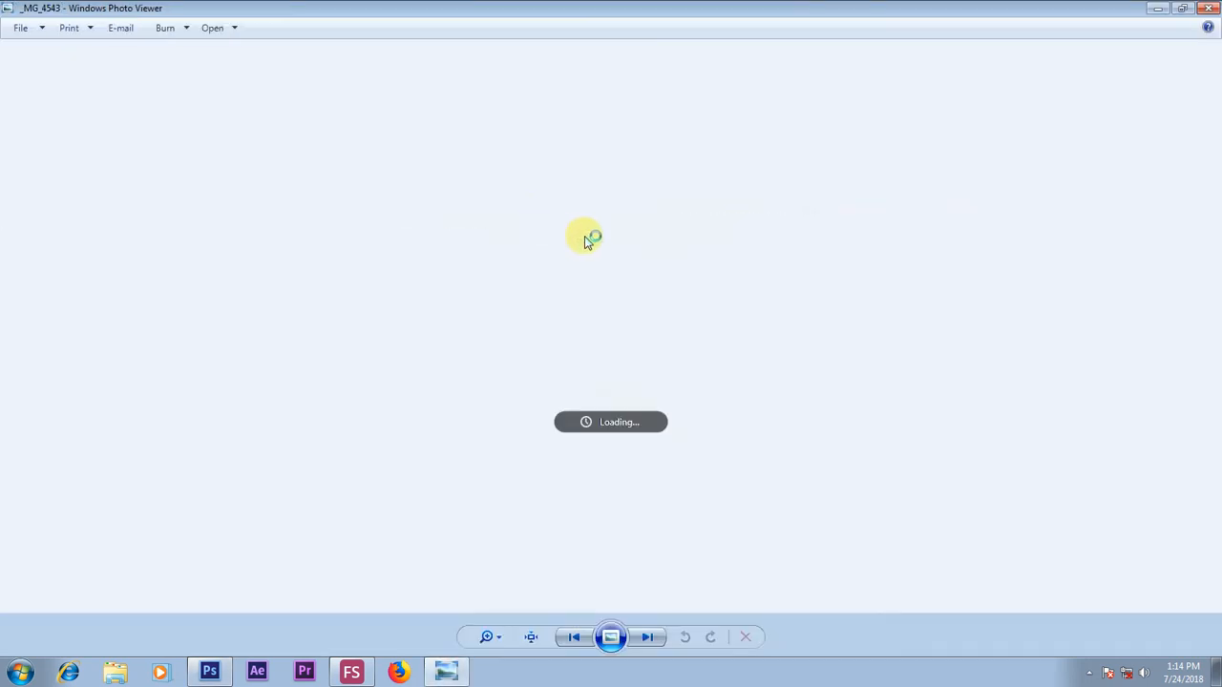
{"action": "left_click", "coordinate": [1208, 11]}
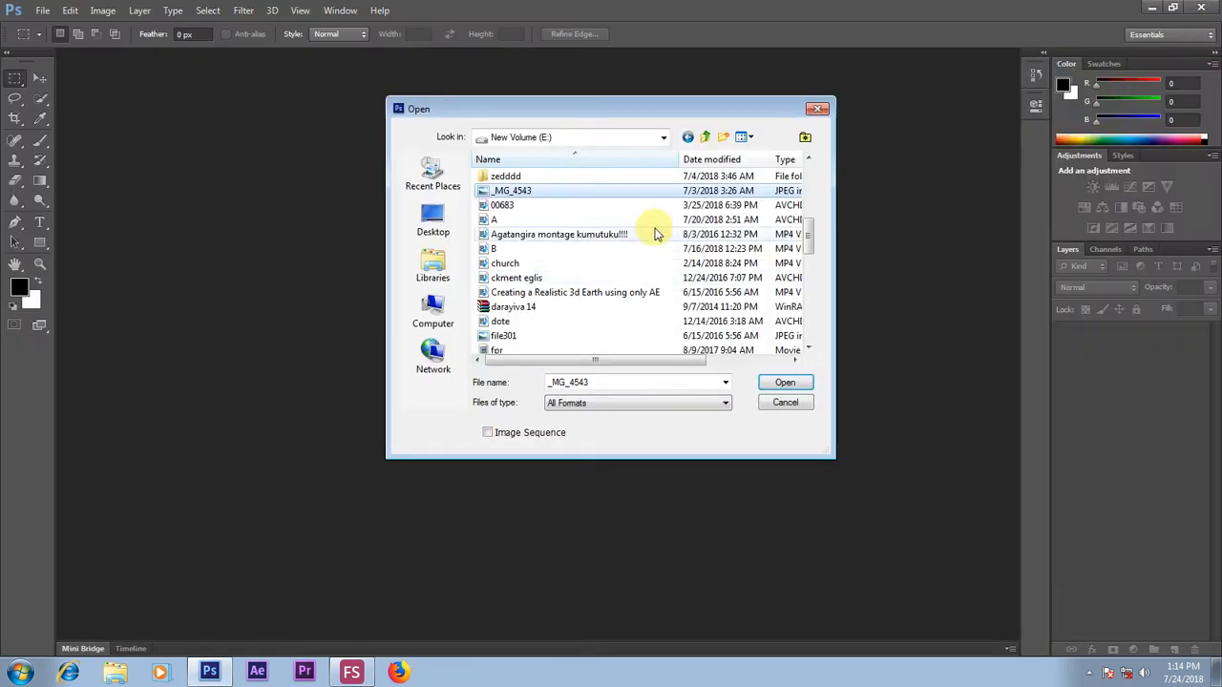
{"action": "right_click", "coordinate": [503, 339]}
{"action": "left_click", "coordinate": [552, 275]}
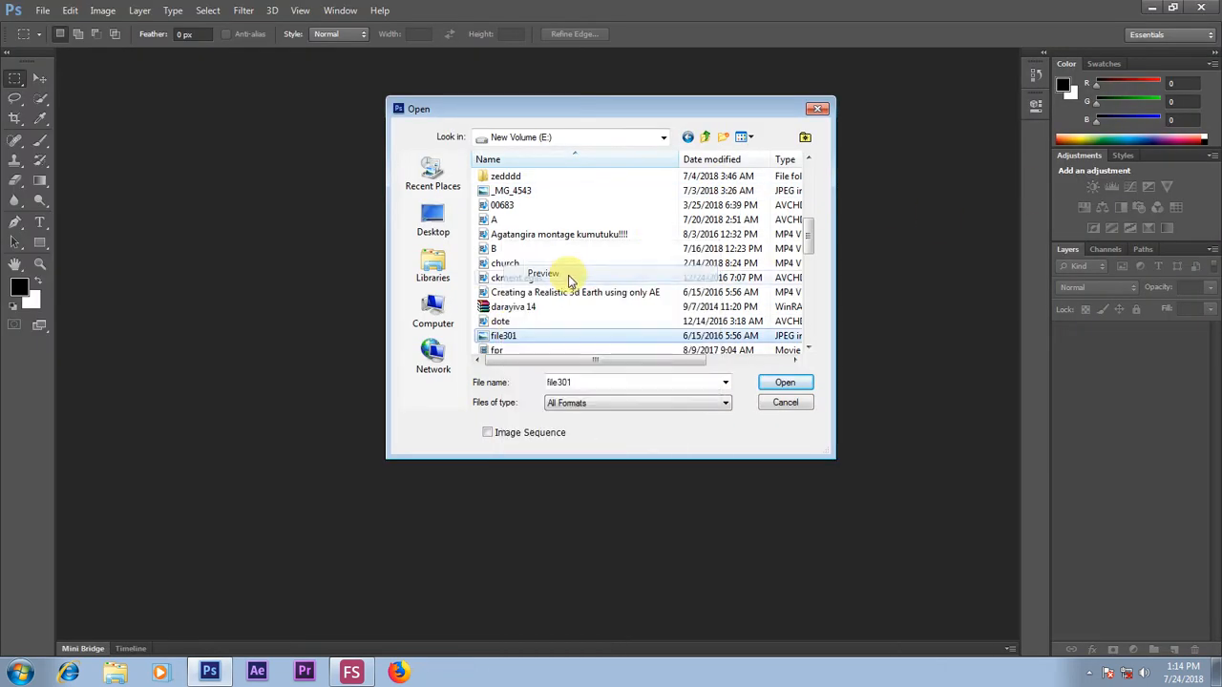
{"action": "left_click", "coordinate": [1208, 8]}
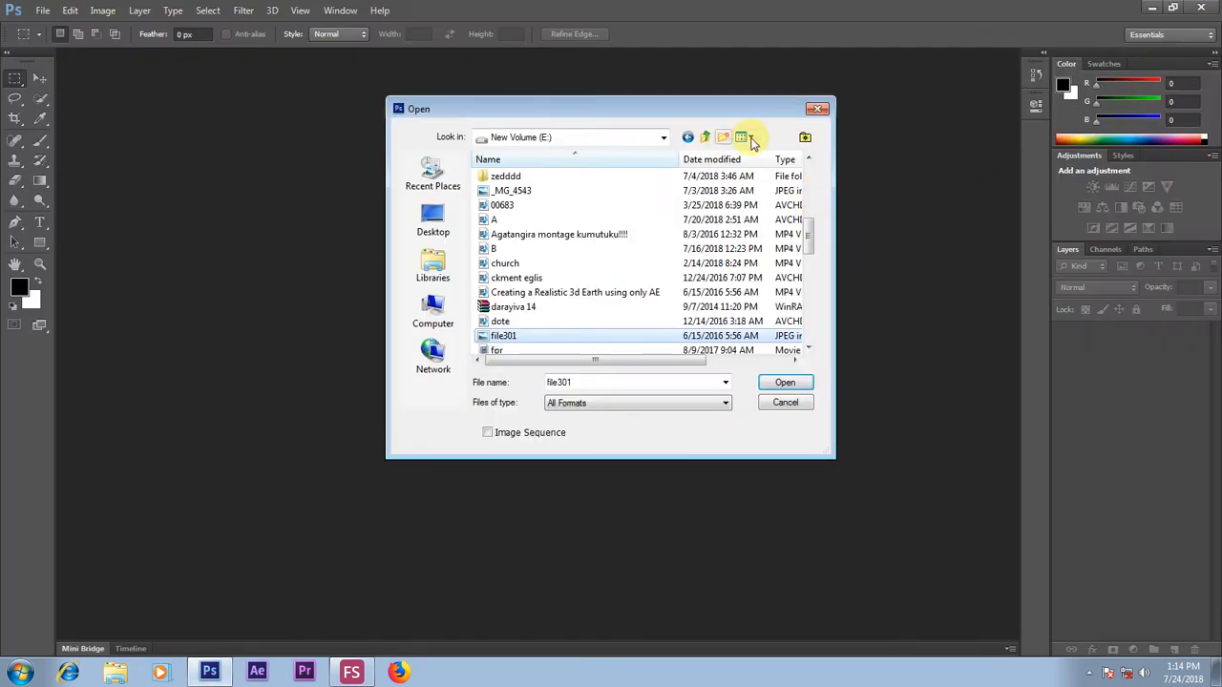
- Show the files on drive E: as very large thumbnails and look through the photos in folder 12
{"action": "left_click", "coordinate": [739, 137]}
{"action": "left_click", "coordinate": [761, 153]}
{"action": "left_click_drag", "start_coordinate": [809, 261], "coordinate": [809, 171]}
{"action": "left_click", "coordinate": [598, 266]}
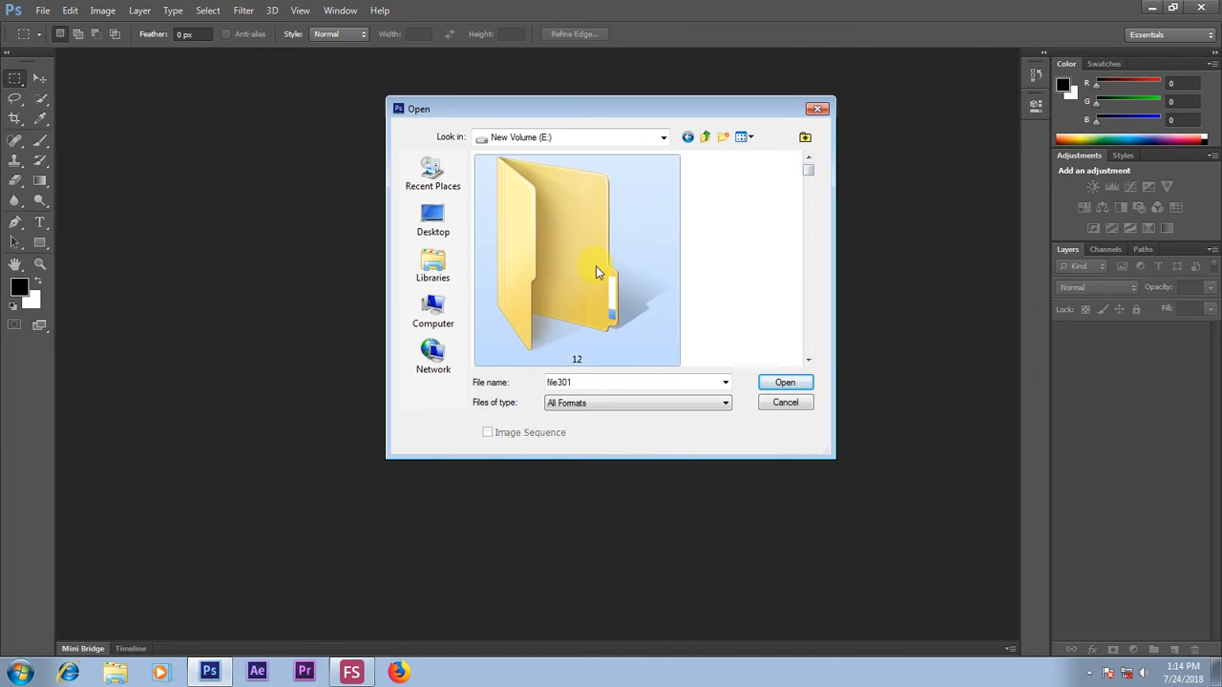
{"action": "double_click", "coordinate": [593, 264]}
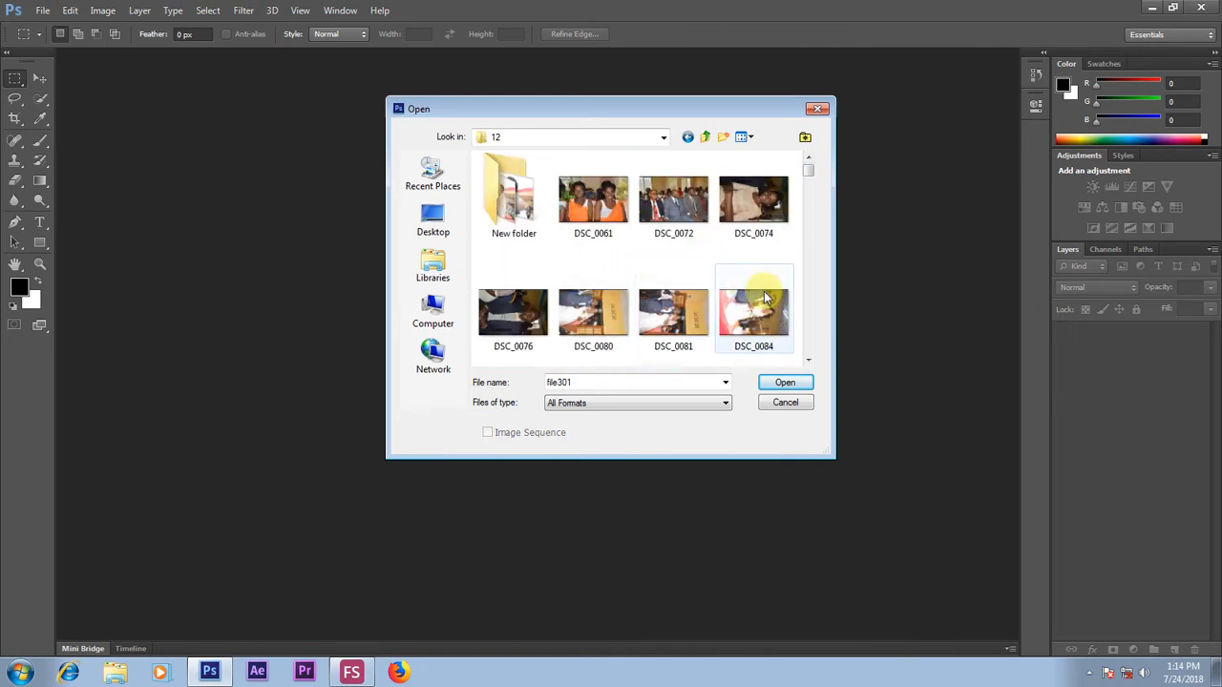
{"action": "left_click_drag", "start_coordinate": [808, 178], "coordinate": [780, 301]}
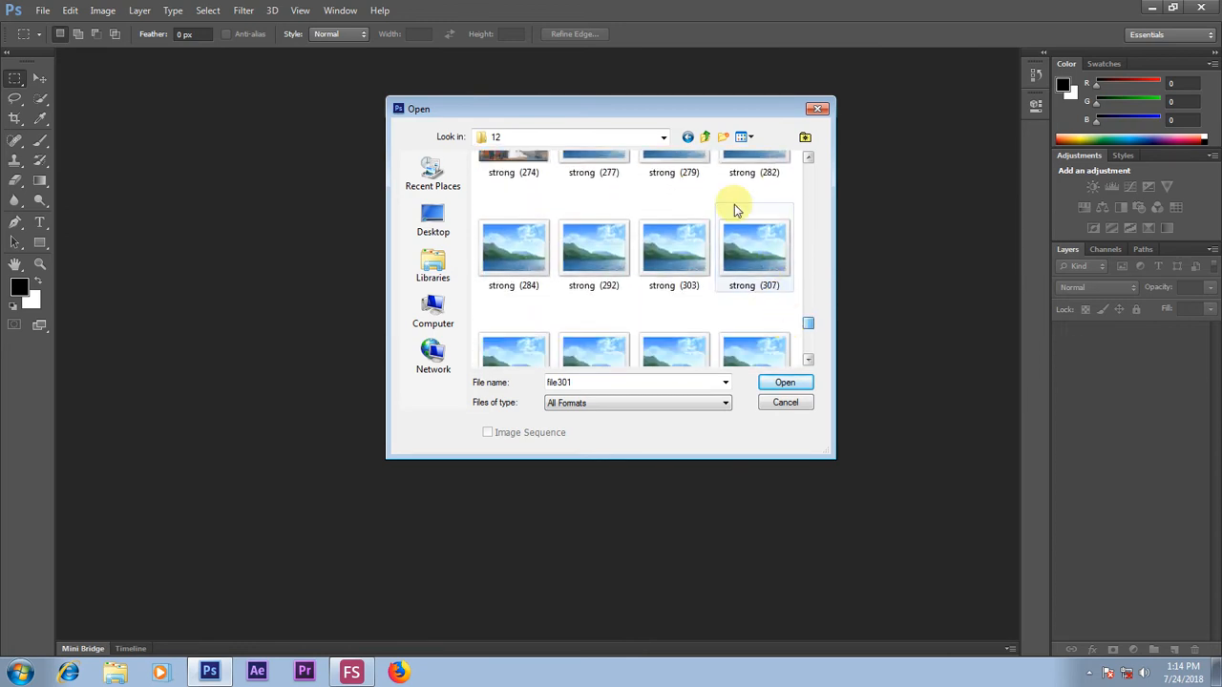
{"action": "left_click", "coordinate": [702, 137]}
- Check the ibindi folder for photos down to DCIM and 100EOS7D, and return to drive E:
{"action": "left_click_drag", "start_coordinate": [808, 169], "coordinate": [805, 189]}
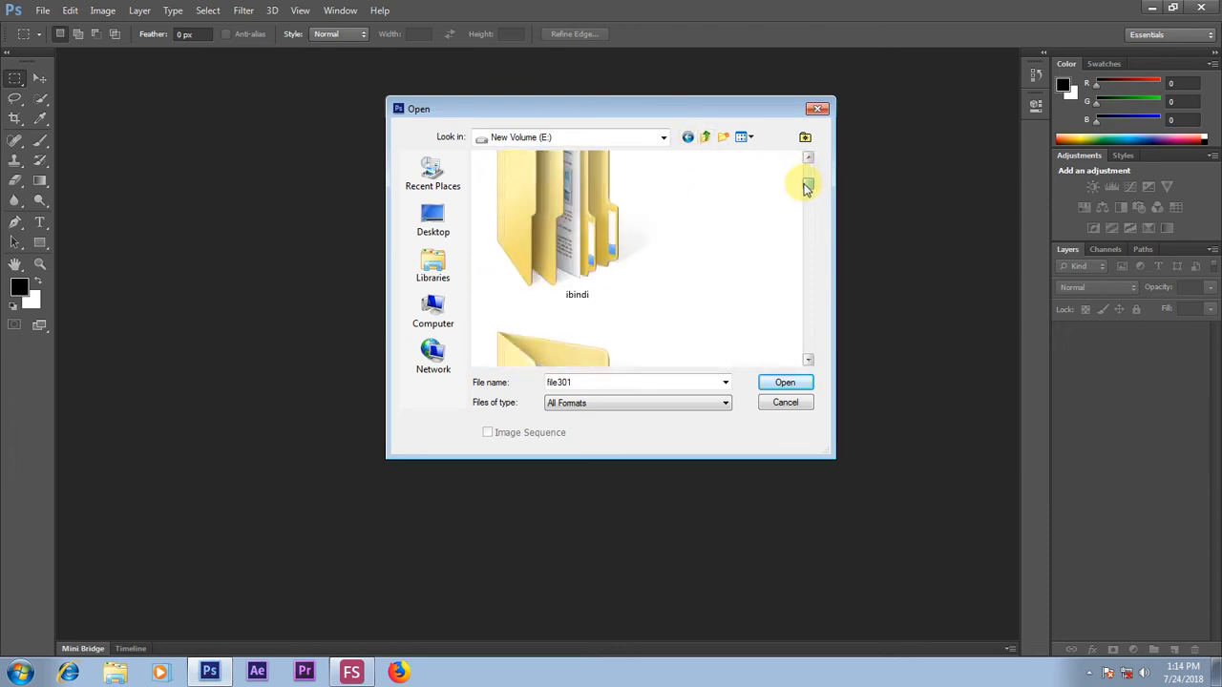
{"action": "left_click", "coordinate": [534, 232]}
{"action": "double_click", "coordinate": [628, 206]}
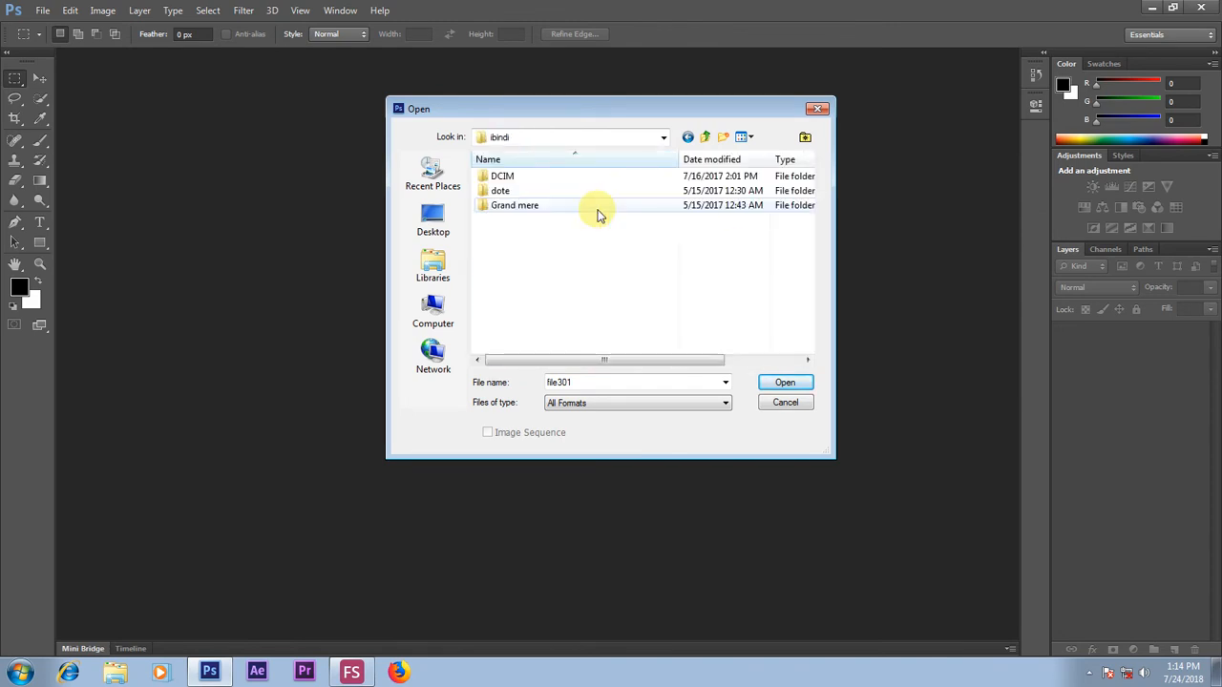
{"action": "double_click", "coordinate": [500, 176]}
{"action": "double_click", "coordinate": [523, 178]}
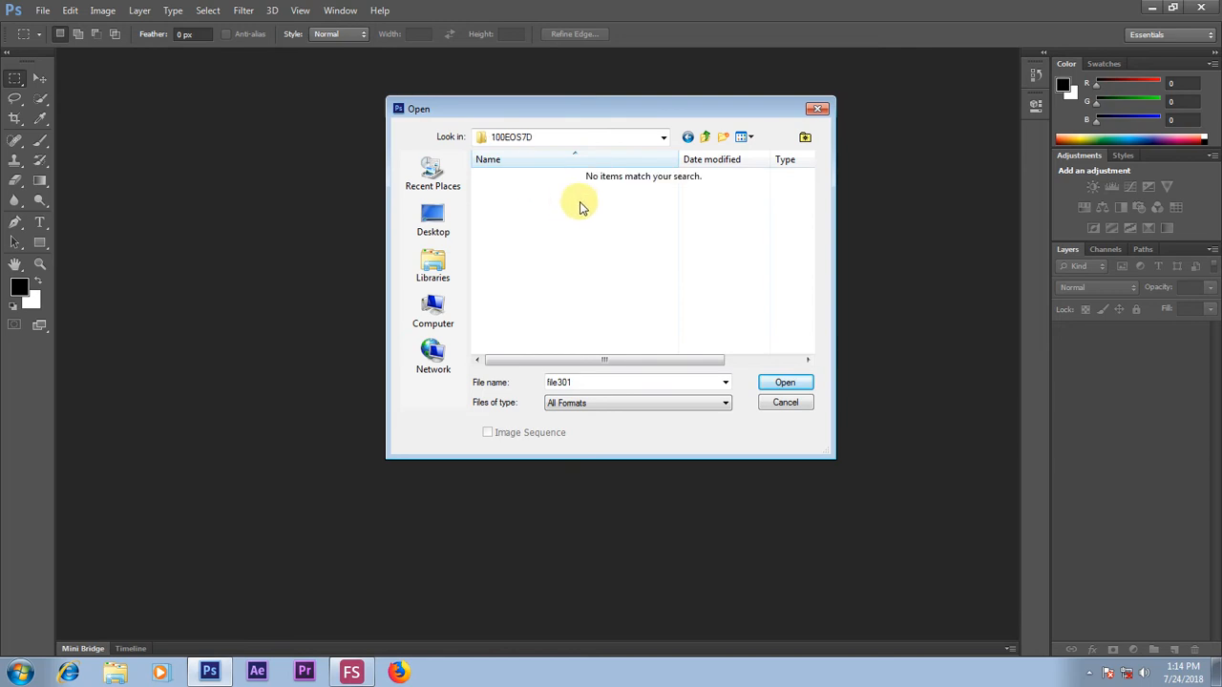
{"action": "left_click", "coordinate": [687, 137]}
{"action": "left_click", "coordinate": [687, 137]}
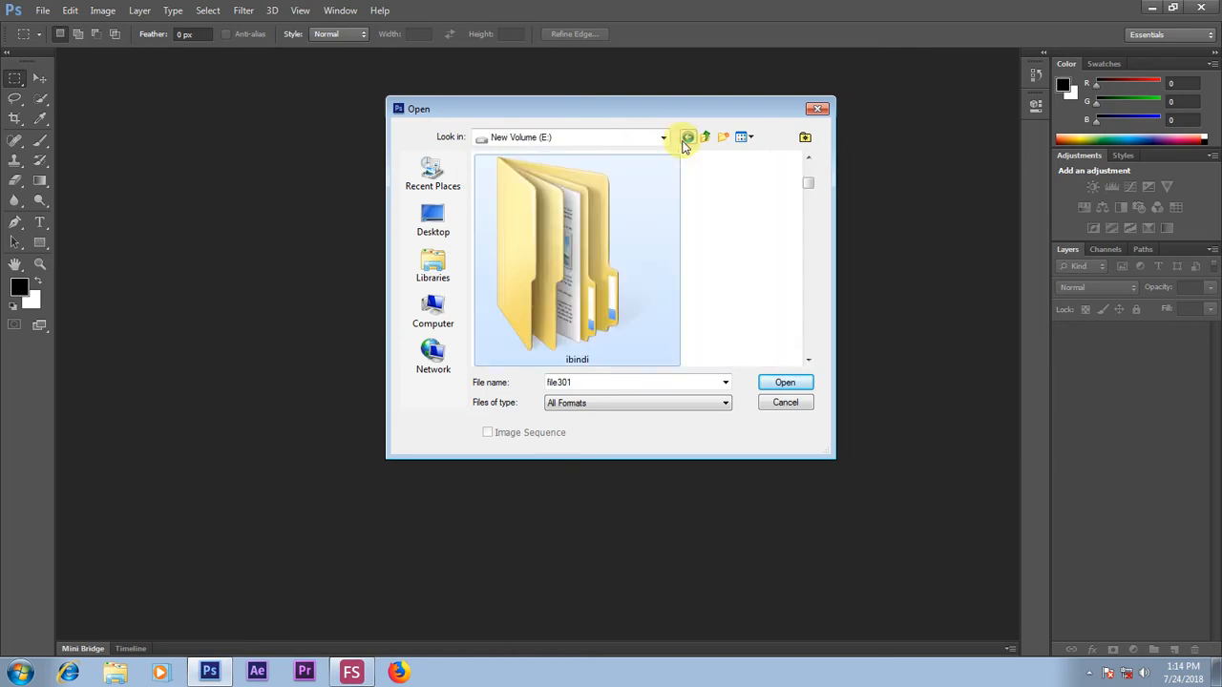
- Open the photo DSC_0005 from the 108D3100 folder inside teo gstr on drive E:
{"action": "left_click", "coordinate": [806, 191]}
{"action": "mouse_move", "coordinate": [806, 191]}
{"action": "left_mouse_down"}
{"action": "mouse_move", "coordinate": [799, 205]}
{"action": "mouse_move", "coordinate": [775, 200]}
{"action": "mouse_move", "coordinate": [807, 200]}
{"action": "mouse_move", "coordinate": [810, 212]}
{"action": "left_mouse_up"}
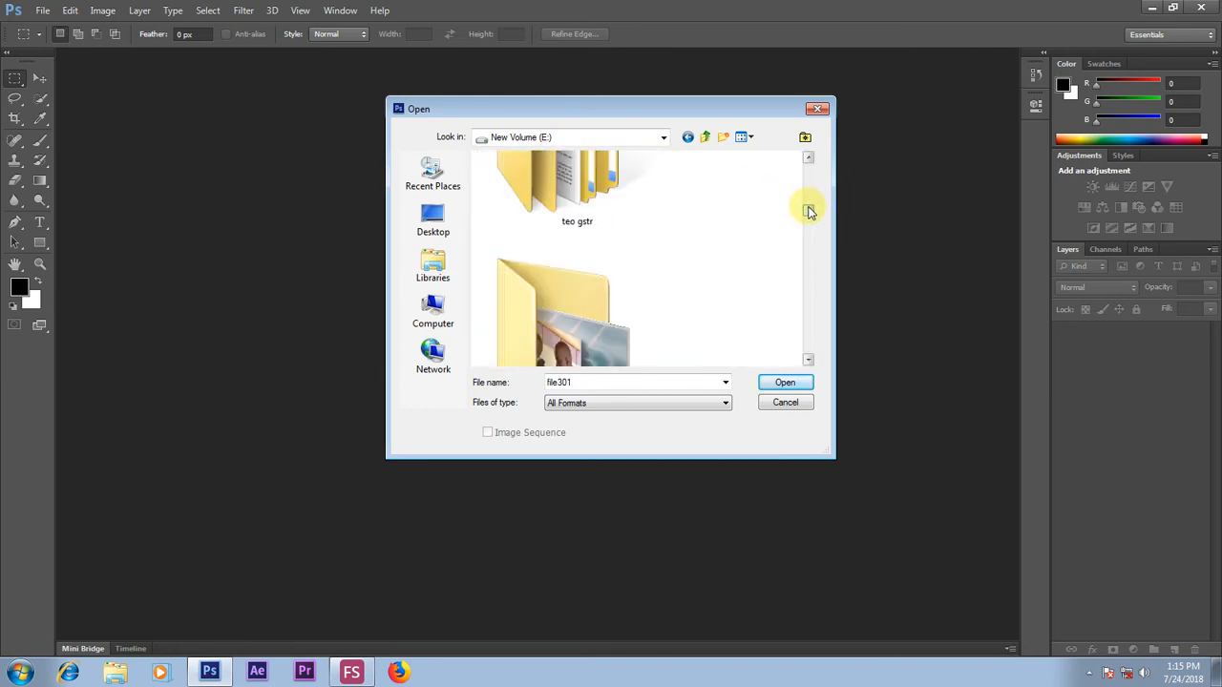
{"action": "double_click", "coordinate": [582, 191]}
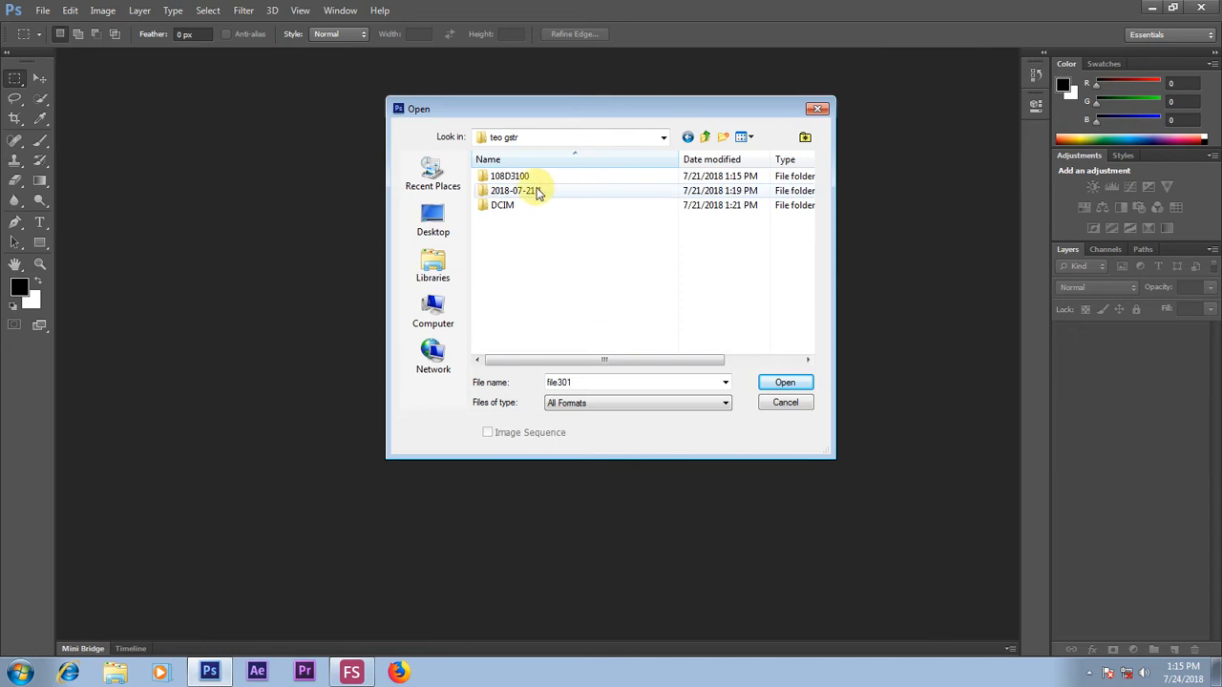
{"action": "double_click", "coordinate": [512, 176]}
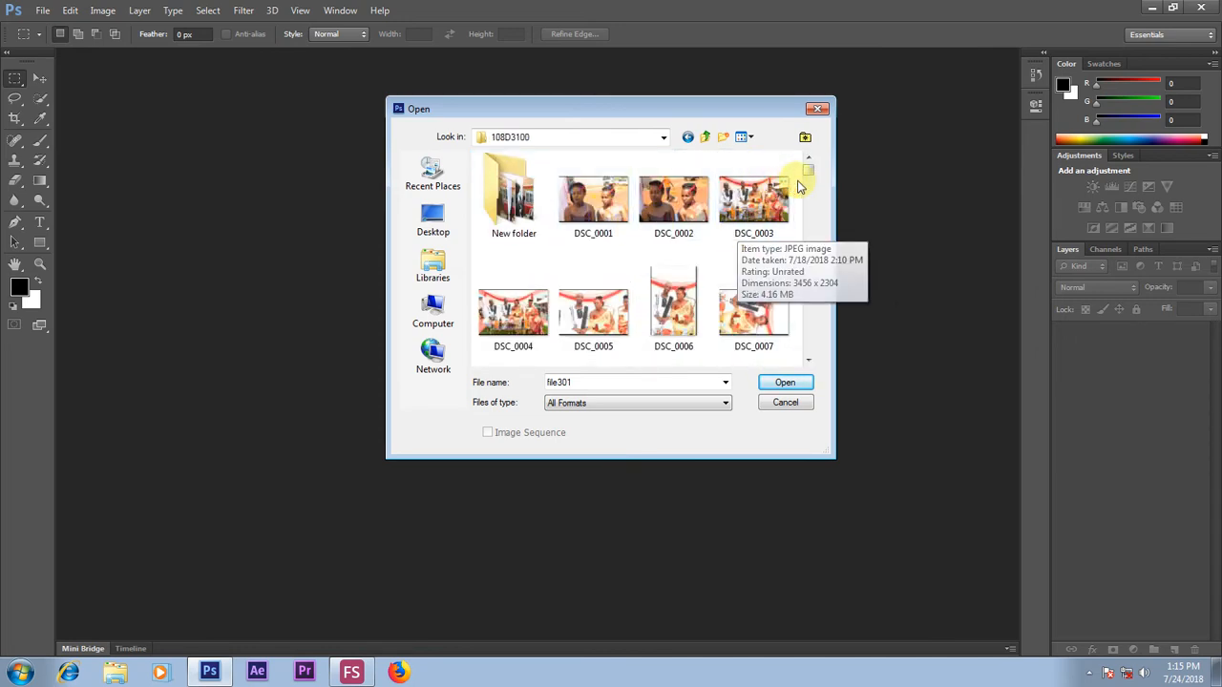
{"action": "mouse_move", "coordinate": [807, 179]}
{"action": "left_mouse_down"}
{"action": "mouse_move", "coordinate": [814, 191]}
{"action": "mouse_move", "coordinate": [810, 169]}
{"action": "left_mouse_up"}
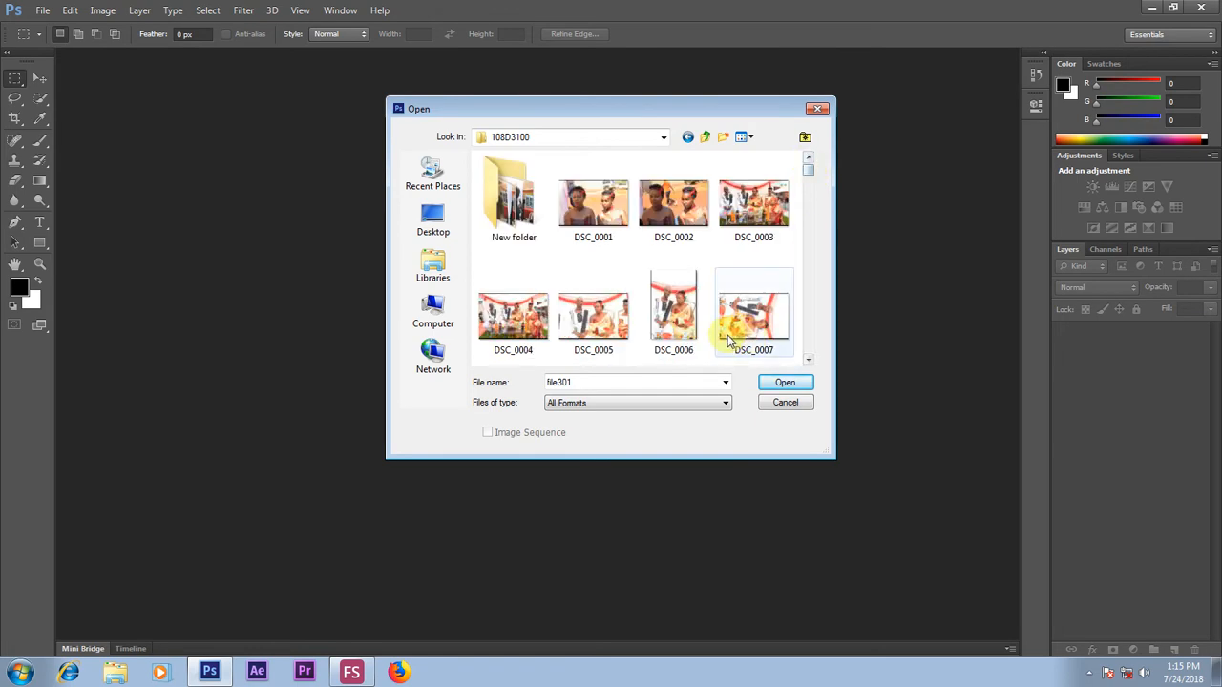
{"action": "left_click", "coordinate": [596, 313]}
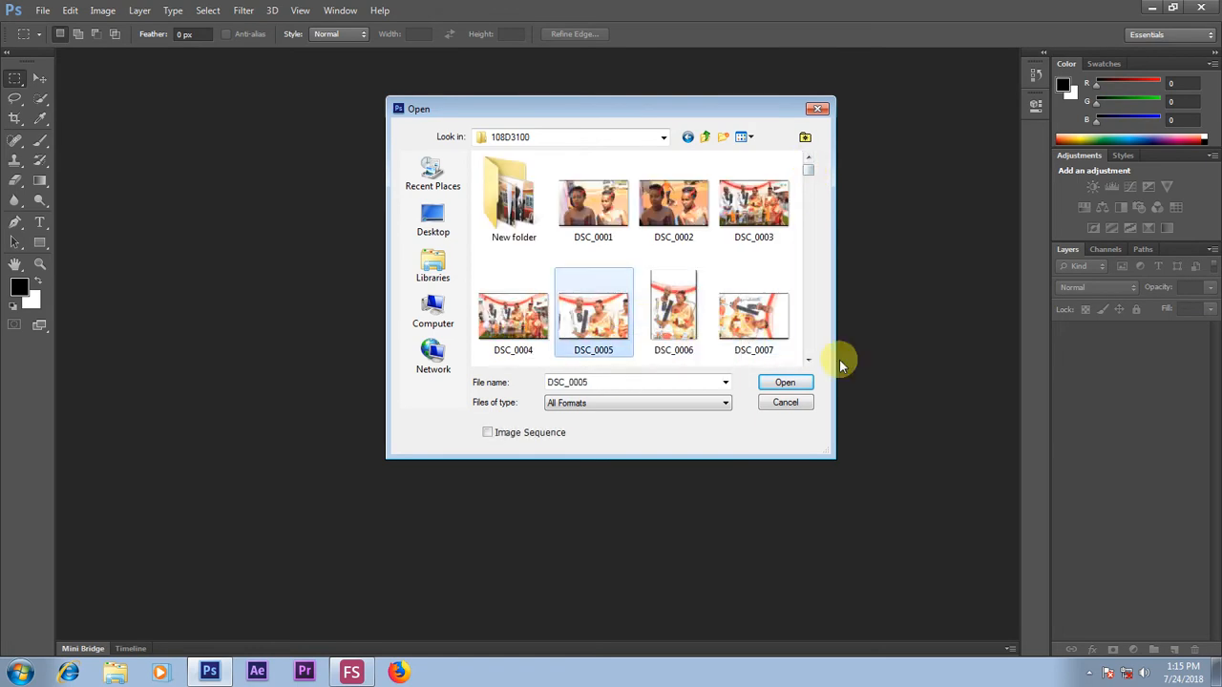
{"action": "left_click", "coordinate": [786, 382]}
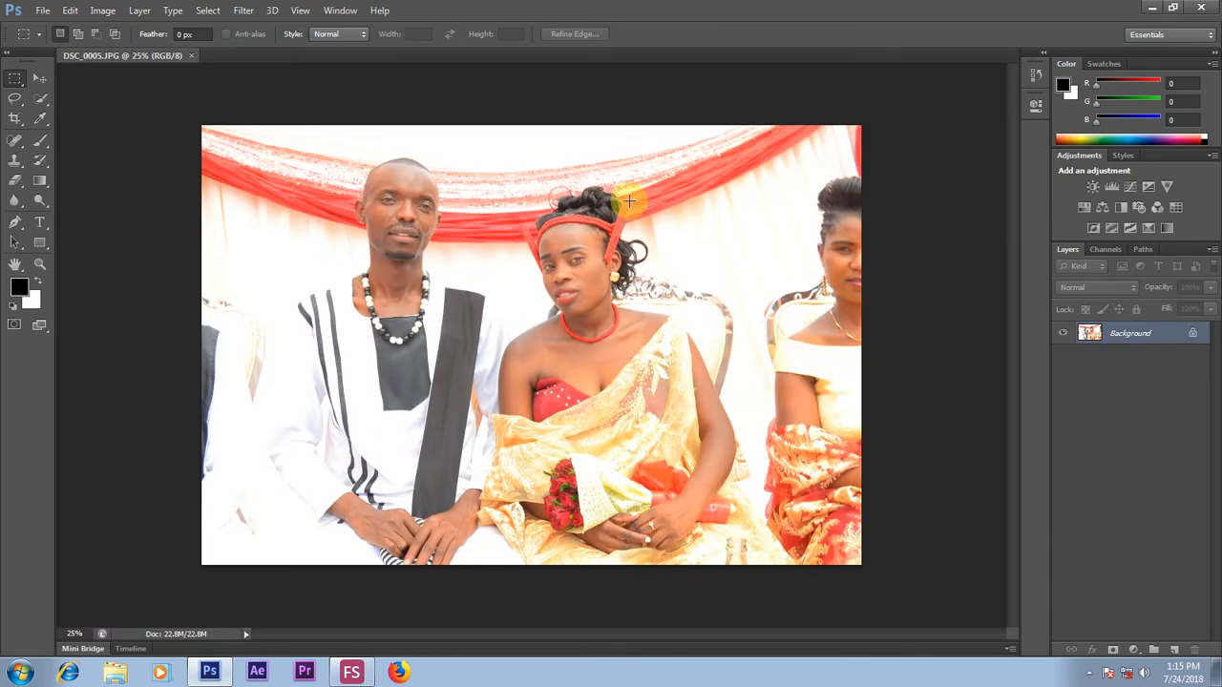
- Convert the locked Background layer into an editable layer named Layer 0
{"action": "left_click", "coordinate": [39, 77]}
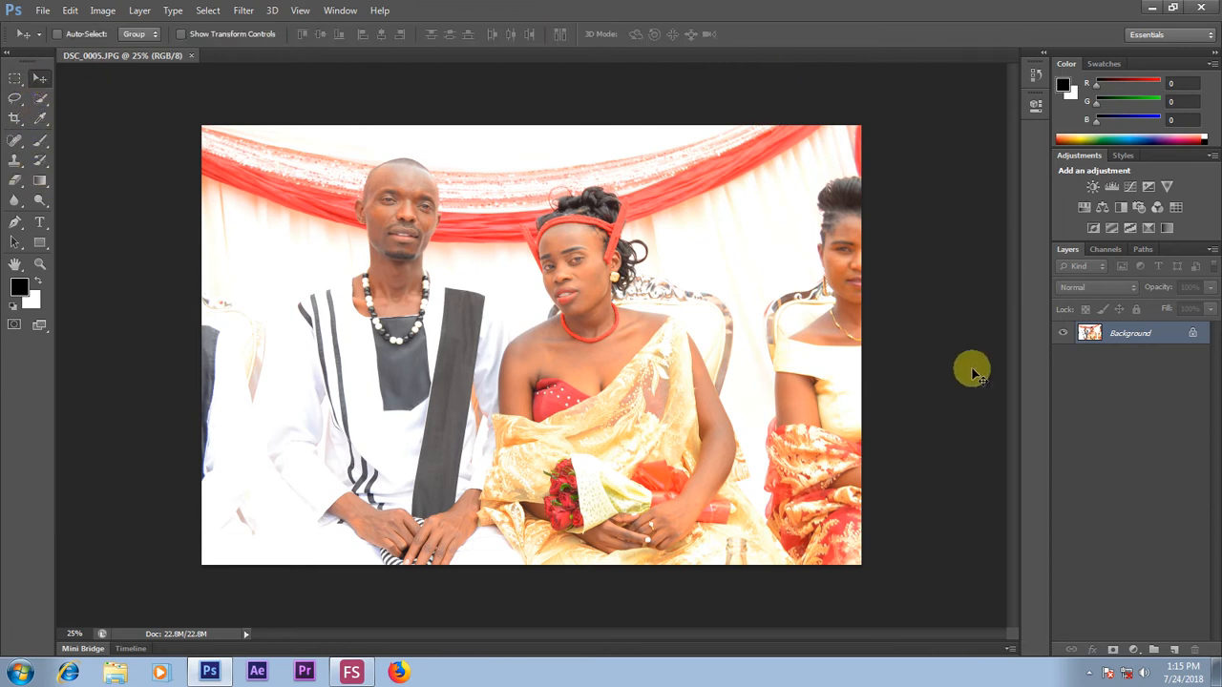
{"action": "double_click", "coordinate": [1150, 334]}
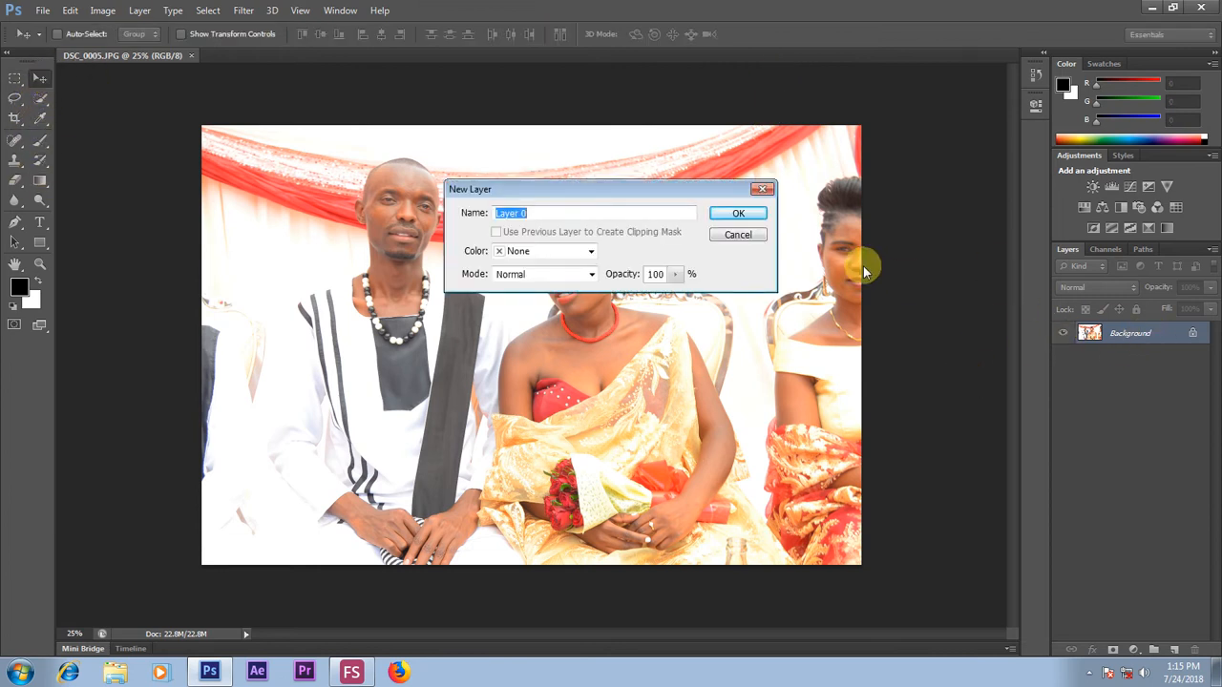
{"action": "left_click", "coordinate": [737, 214]}
{"action": "mouse_move", "coordinate": [681, 300]}
{"action": "left_mouse_down"}
{"action": "mouse_move", "coordinate": [663, 293]}
{"action": "mouse_move", "coordinate": [775, 136]}
{"action": "mouse_move", "coordinate": [907, 13]}
{"action": "mouse_move", "coordinate": [897, 144]}
{"action": "mouse_move", "coordinate": [761, 277]}
{"action": "mouse_move", "coordinate": [703, 268]}
{"action": "mouse_move", "coordinate": [668, 310]}
{"action": "left_mouse_up"}
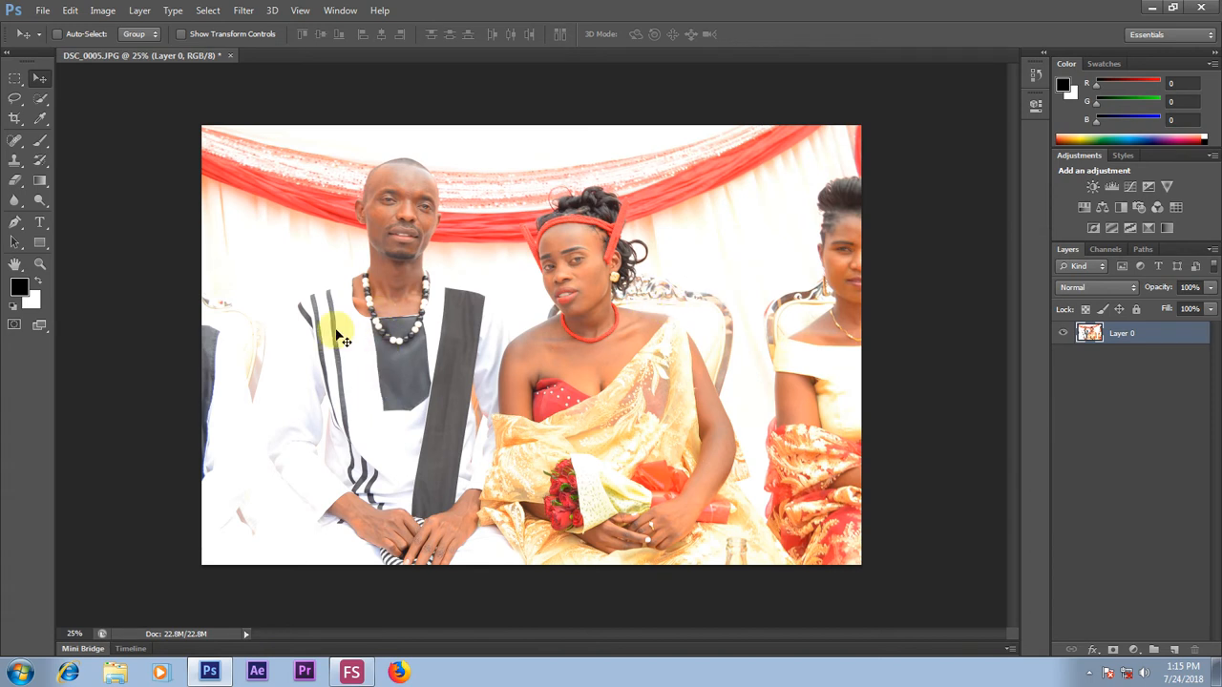
- Crop the photo to the upper body of the woman with the red headband and return to the Move tool
{"action": "left_click", "coordinate": [15, 121]}
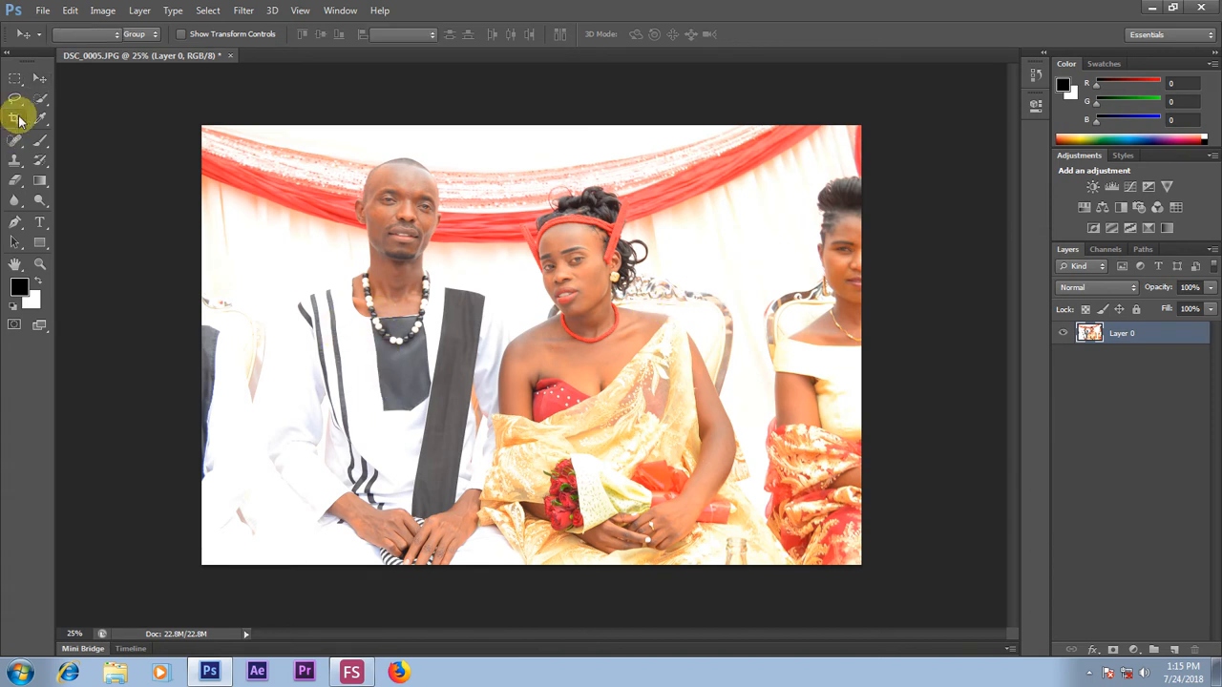
{"action": "left_click_drag", "start_coordinate": [493, 146], "coordinate": [754, 442]}
{"action": "key", "text": "Return"}
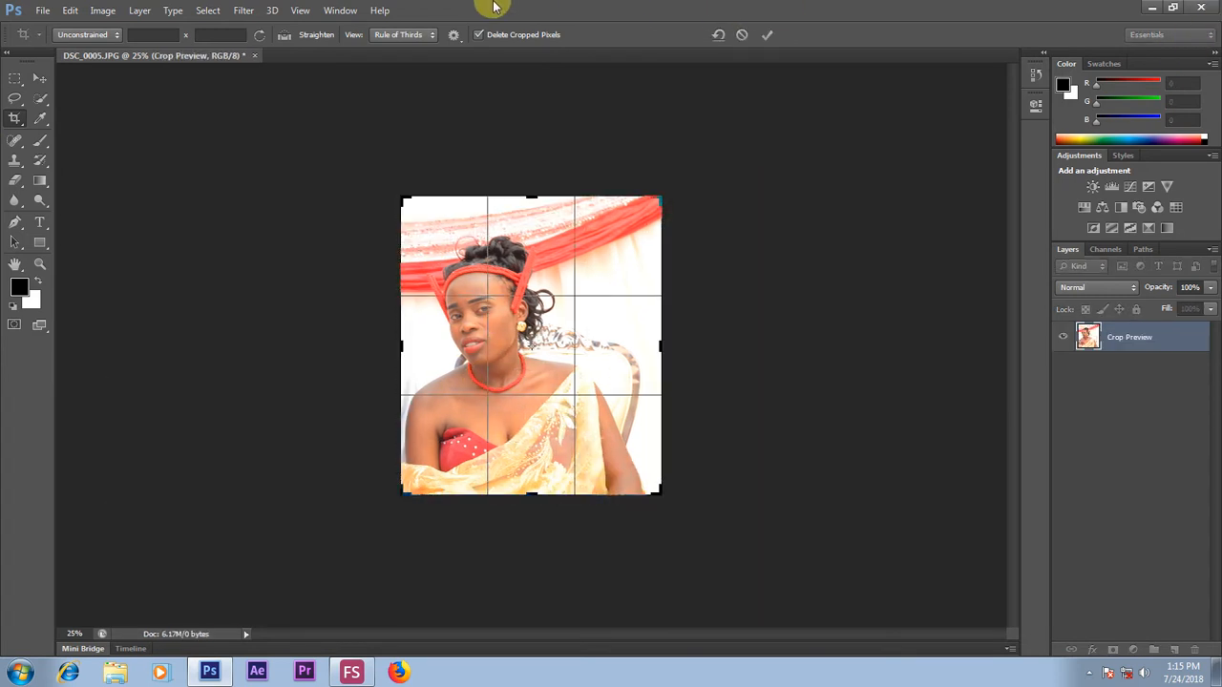
{"action": "left_click", "coordinate": [40, 78]}
{"action": "left_click", "coordinate": [557, 260]}
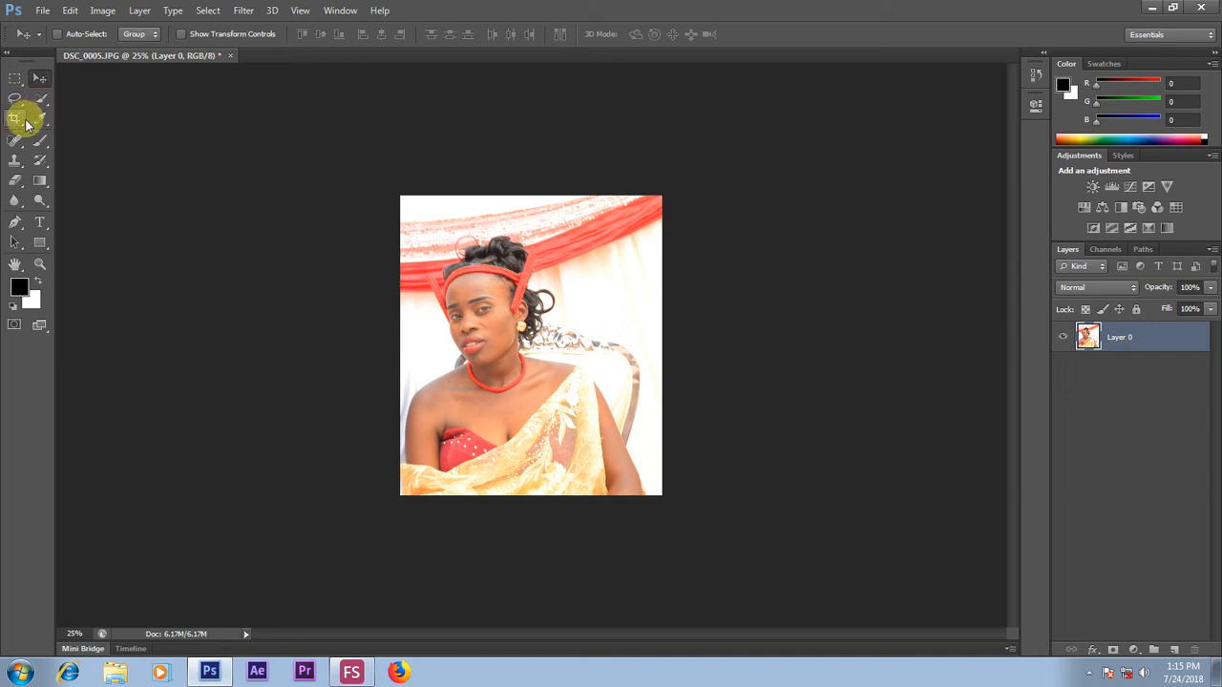
- Try to remove the background by selecting it with the Quick Selection tool and deleting it, and undo the deletion
{"action": "left_click", "coordinate": [14, 140]}
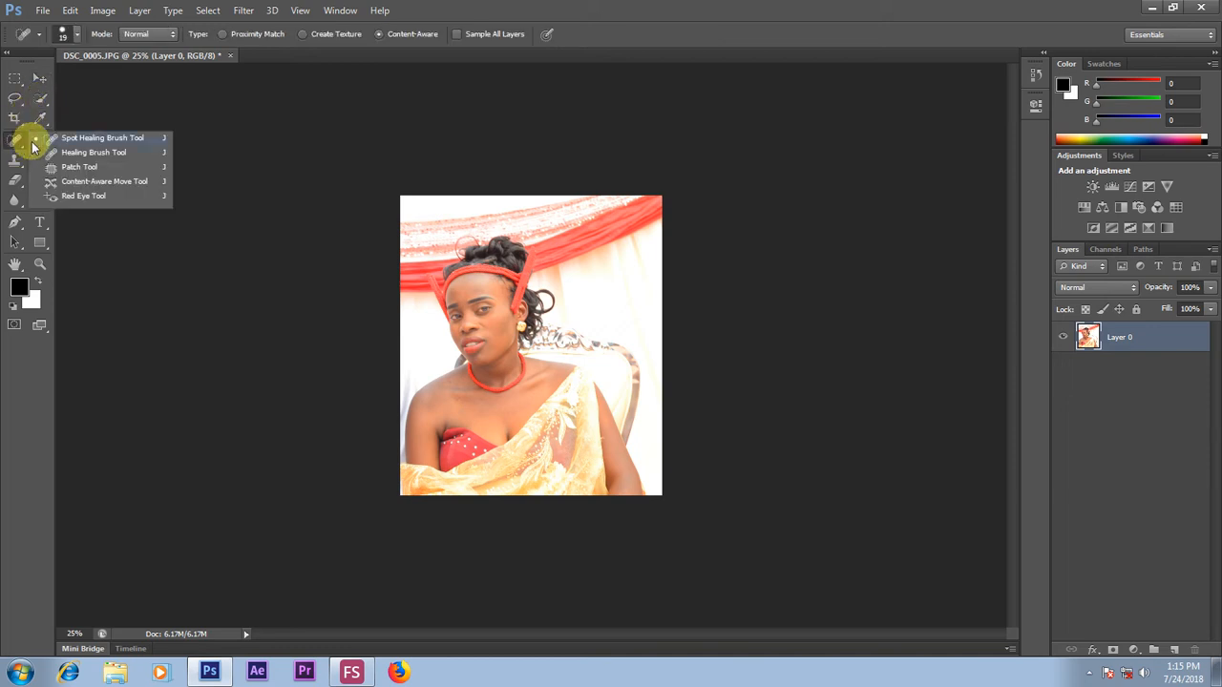
{"action": "left_click", "coordinate": [92, 143]}
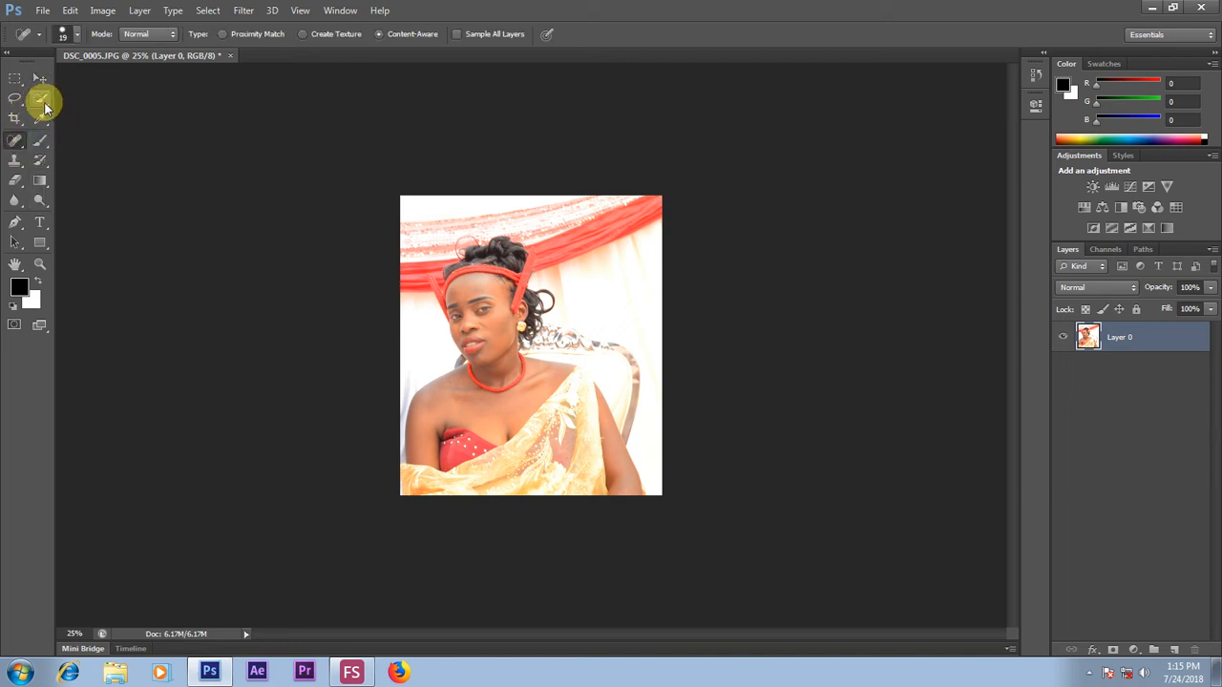
{"action": "left_click", "coordinate": [43, 100]}
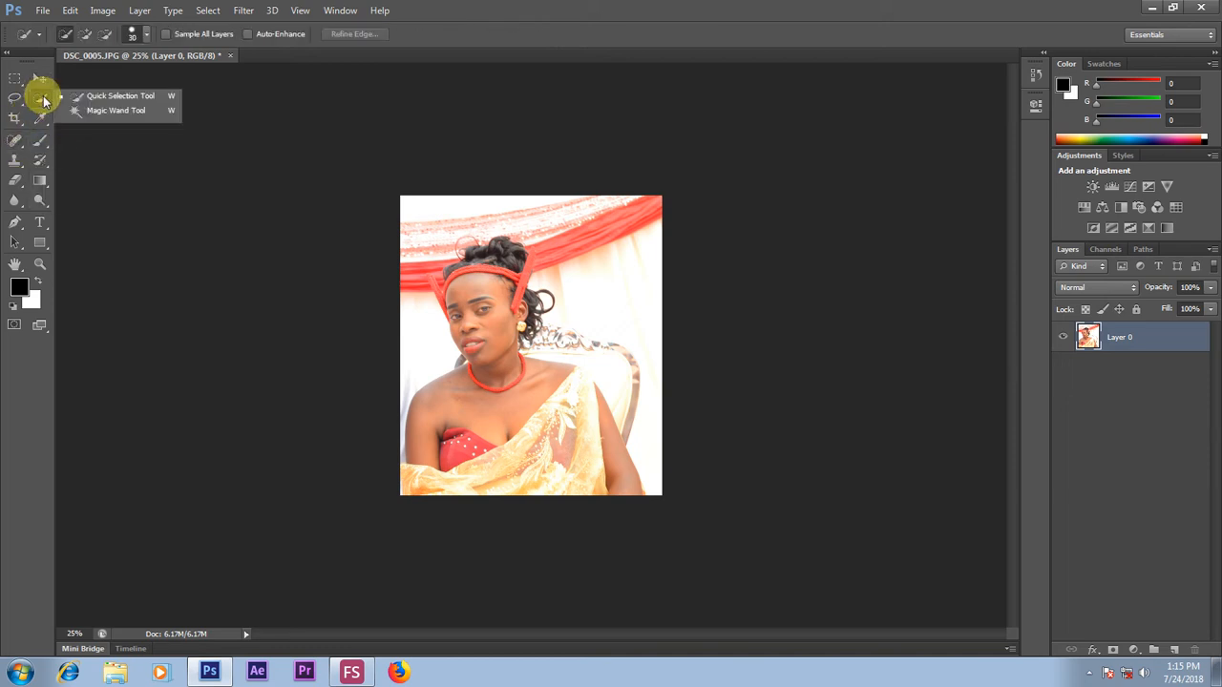
{"action": "left_click", "coordinate": [126, 99]}
{"action": "mouse_move", "coordinate": [670, 490]}
{"action": "left_mouse_down"}
{"action": "mouse_move", "coordinate": [661, 453]}
{"action": "mouse_move", "coordinate": [674, 435]}
{"action": "mouse_move", "coordinate": [647, 360]}
{"action": "mouse_move", "coordinate": [616, 315]}
{"action": "left_mouse_up"}
{"action": "mouse_move", "coordinate": [646, 430]}
{"action": "left_mouse_down"}
{"action": "mouse_move", "coordinate": [583, 344]}
{"action": "mouse_move", "coordinate": [549, 344]}
{"action": "mouse_move", "coordinate": [548, 245]}
{"action": "mouse_move", "coordinate": [531, 210]}
{"action": "mouse_move", "coordinate": [521, 232]}
{"action": "mouse_move", "coordinate": [464, 251]}
{"action": "mouse_move", "coordinate": [437, 278]}
{"action": "mouse_move", "coordinate": [446, 329]}
{"action": "mouse_move", "coordinate": [431, 376]}
{"action": "left_mouse_up"}
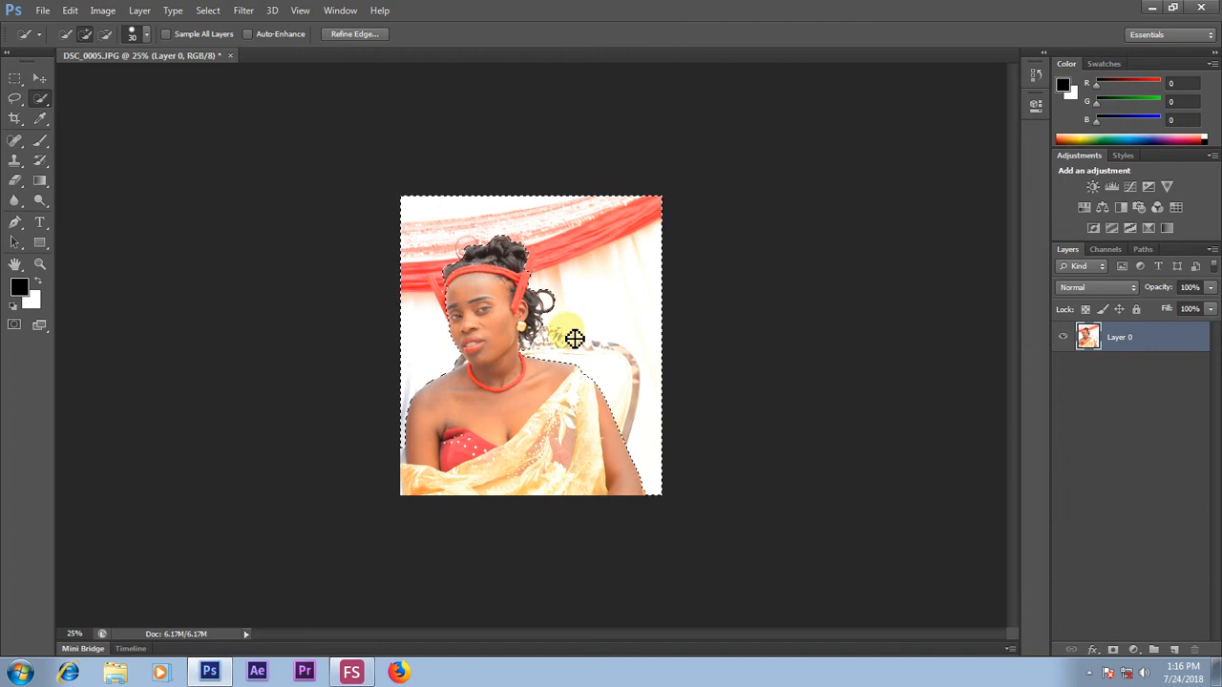
{"action": "key", "text": "Delete"}
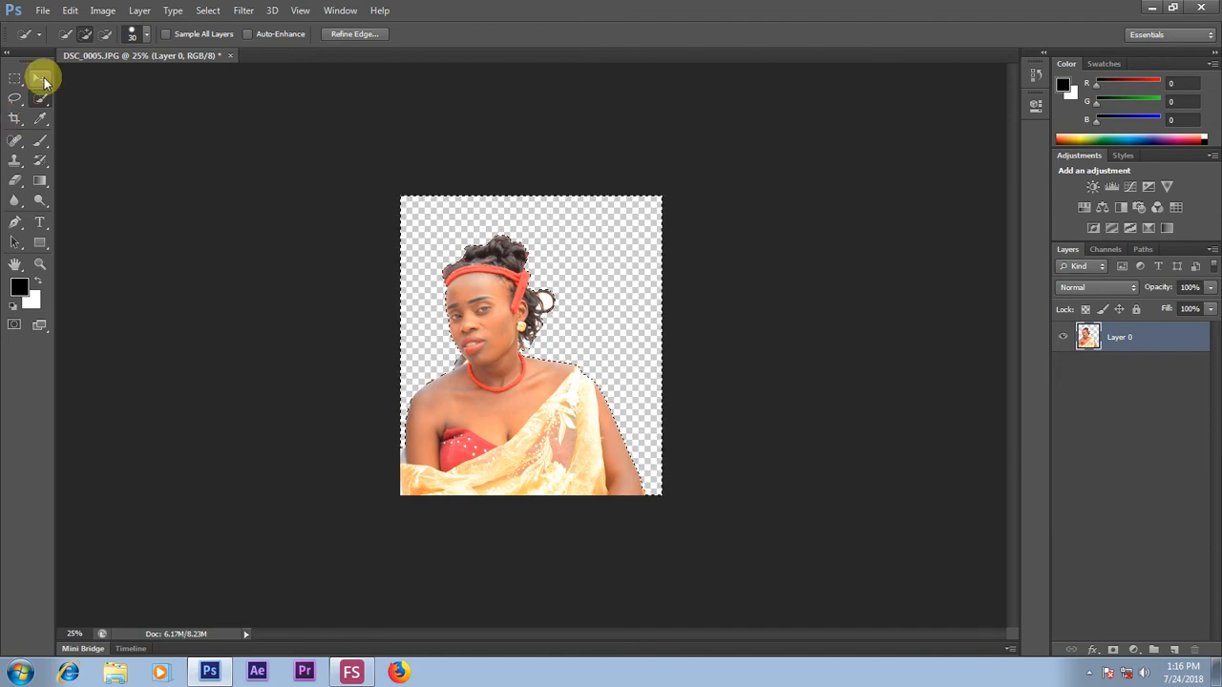
{"action": "key", "text": "ctrl+z"}
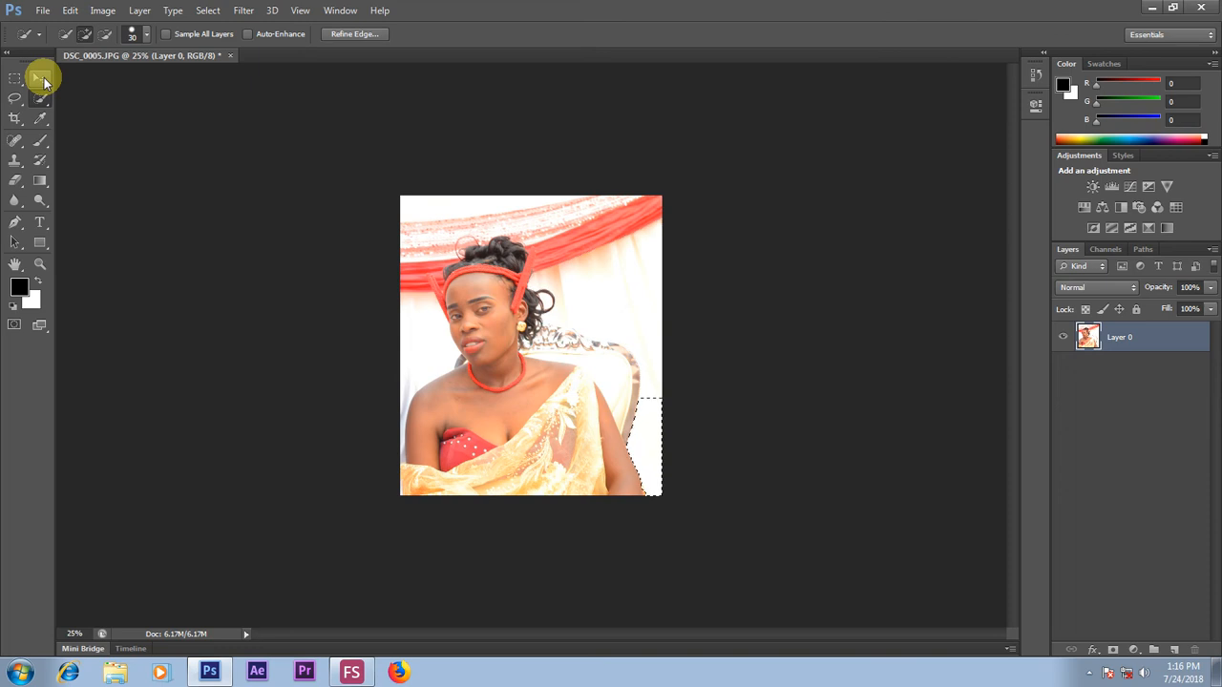
- Start a Pen tool path at the photo's lower edge and trace the woman's outer arm beside the chair up to her shoulder
{"action": "left_click", "coordinate": [16, 221]}
{"action": "left_click", "coordinate": [59, 222]}
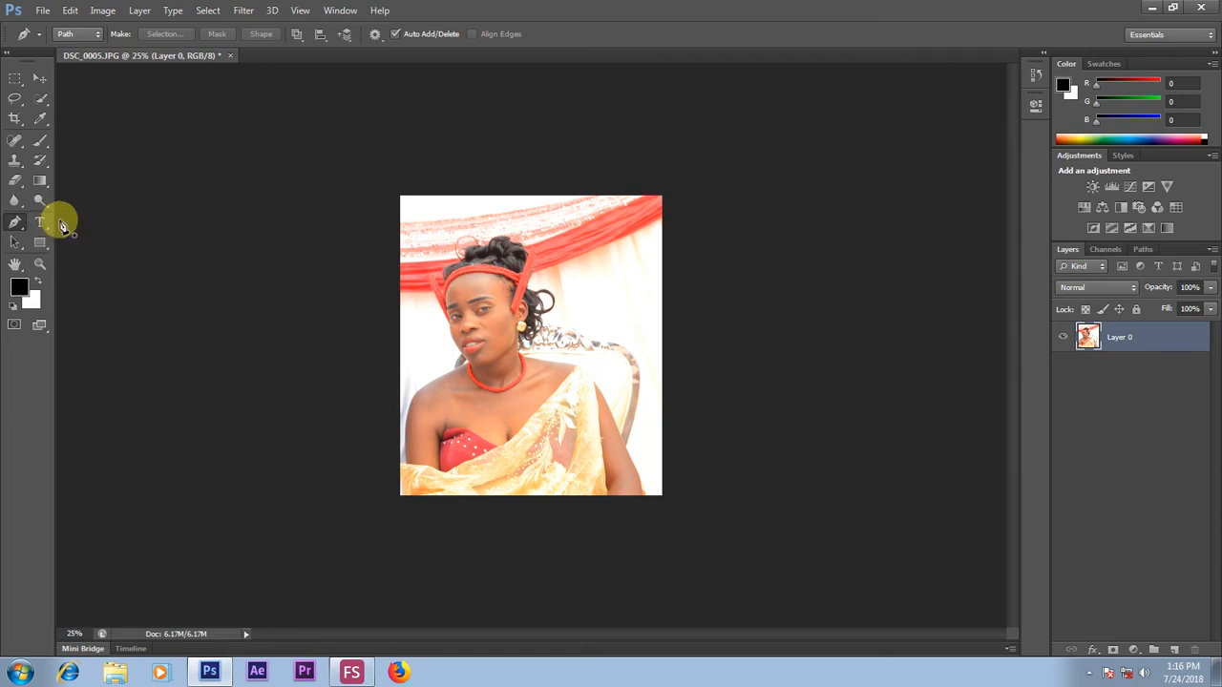
{"action": "left_click", "coordinate": [649, 503]}
{"action": "left_click", "coordinate": [631, 459]}
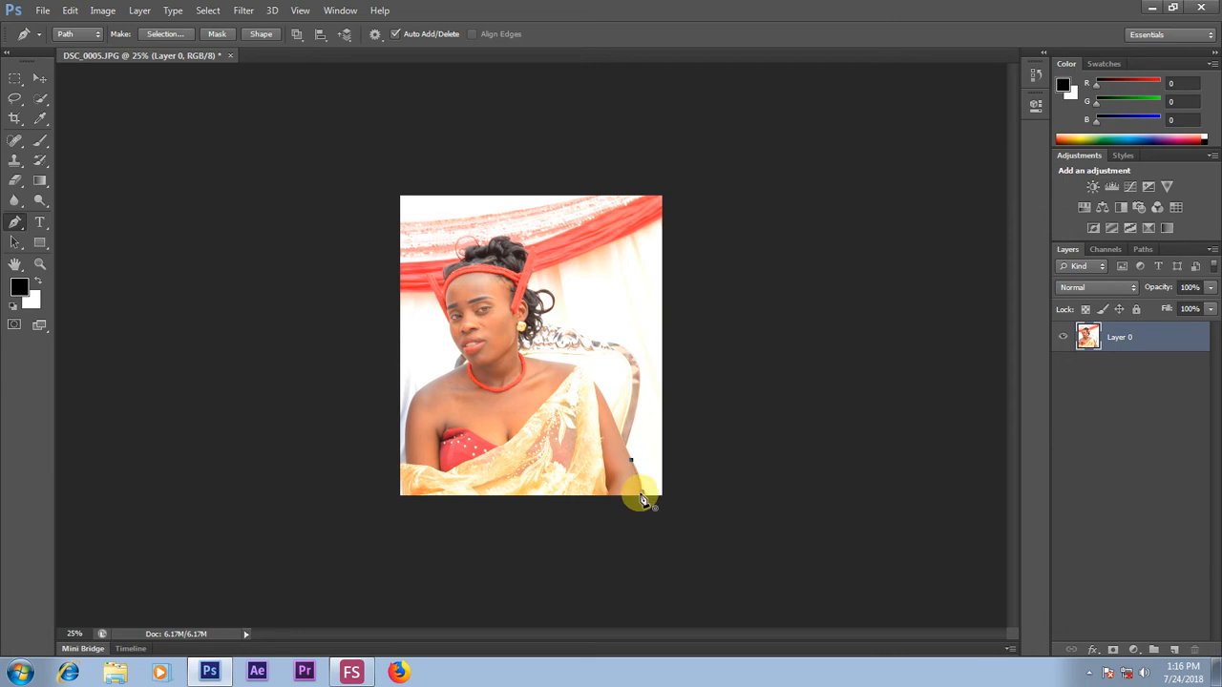
{"action": "left_click", "coordinate": [613, 417]}
{"action": "left_click", "coordinate": [595, 383]}
{"action": "left_click", "coordinate": [577, 364]}
- Continue the pen path with a curved segment over the draped shoulder towards the base of her neck
{"action": "left_click", "coordinate": [39, 263]}
{"action": "left_click", "coordinate": [642, 349]}
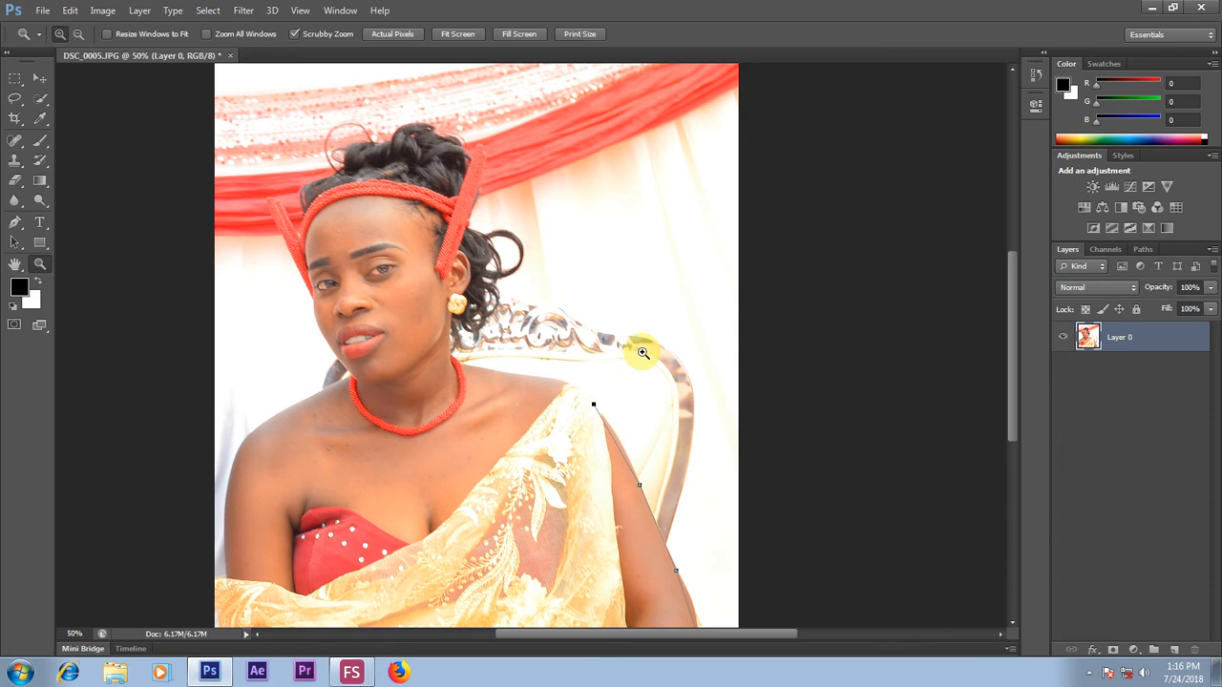
{"action": "left_click", "coordinate": [14, 222]}
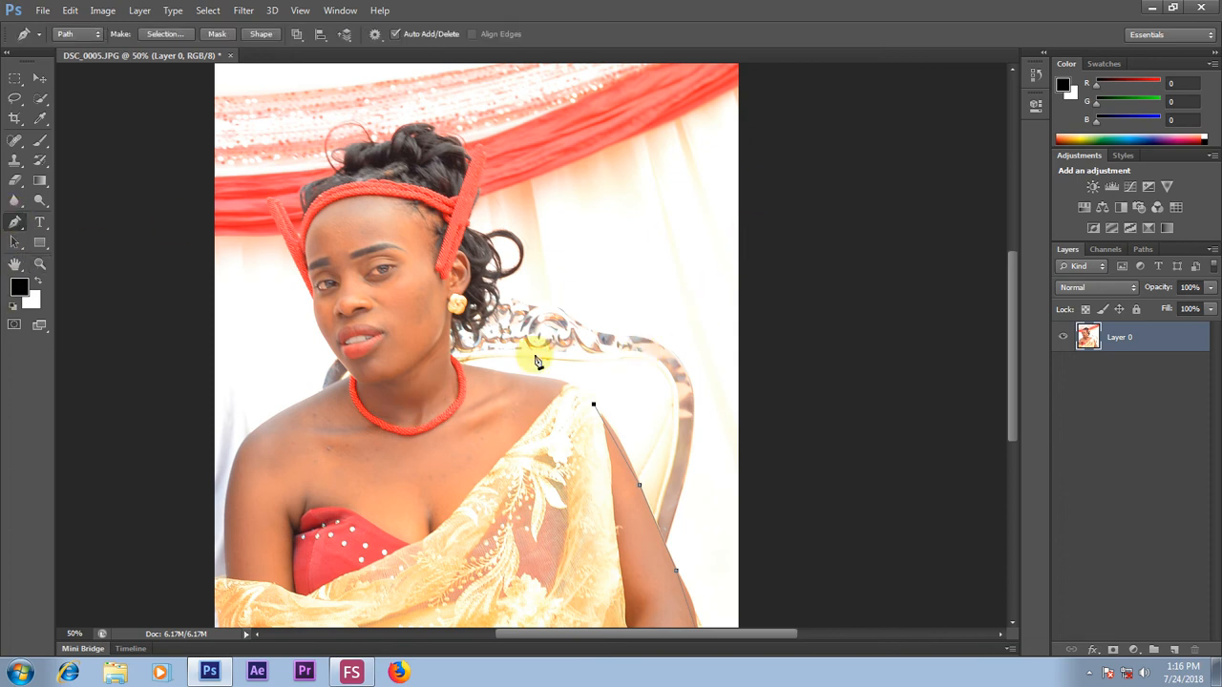
{"action": "left_click_drag", "start_coordinate": [528, 380], "coordinate": [480, 369]}
{"action": "left_click", "coordinate": [531, 376]}
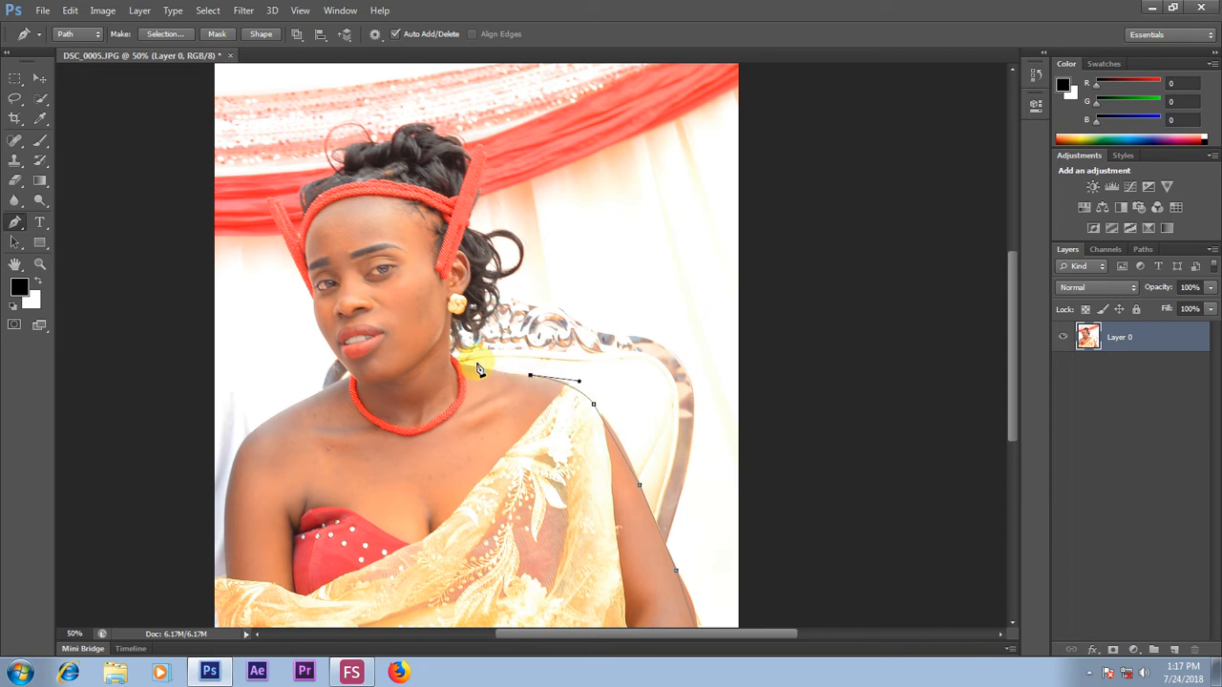
{"action": "left_click", "coordinate": [481, 370], "text": "alt"}
- Trace the path over the top of the hair and around the red headband's far tip down to the side of the face
{"action": "left_click_drag", "start_coordinate": [474, 149], "coordinate": [384, 153]}
{"action": "left_click", "coordinate": [384, 147]}
{"action": "left_click", "coordinate": [359, 142]}
{"action": "left_click", "coordinate": [338, 164]}
{"action": "left_click", "coordinate": [266, 195]}
{"action": "left_click", "coordinate": [283, 242]}
{"action": "left_click", "coordinate": [308, 295]}
- Extend the path along the cheek and jaw to the necklace and out over the bare shoulder
{"action": "left_click_drag", "start_coordinate": [337, 360], "coordinate": [350, 369]}
{"action": "left_click", "coordinate": [336, 356], "text": "alt"}
{"action": "left_click", "coordinate": [351, 374]}
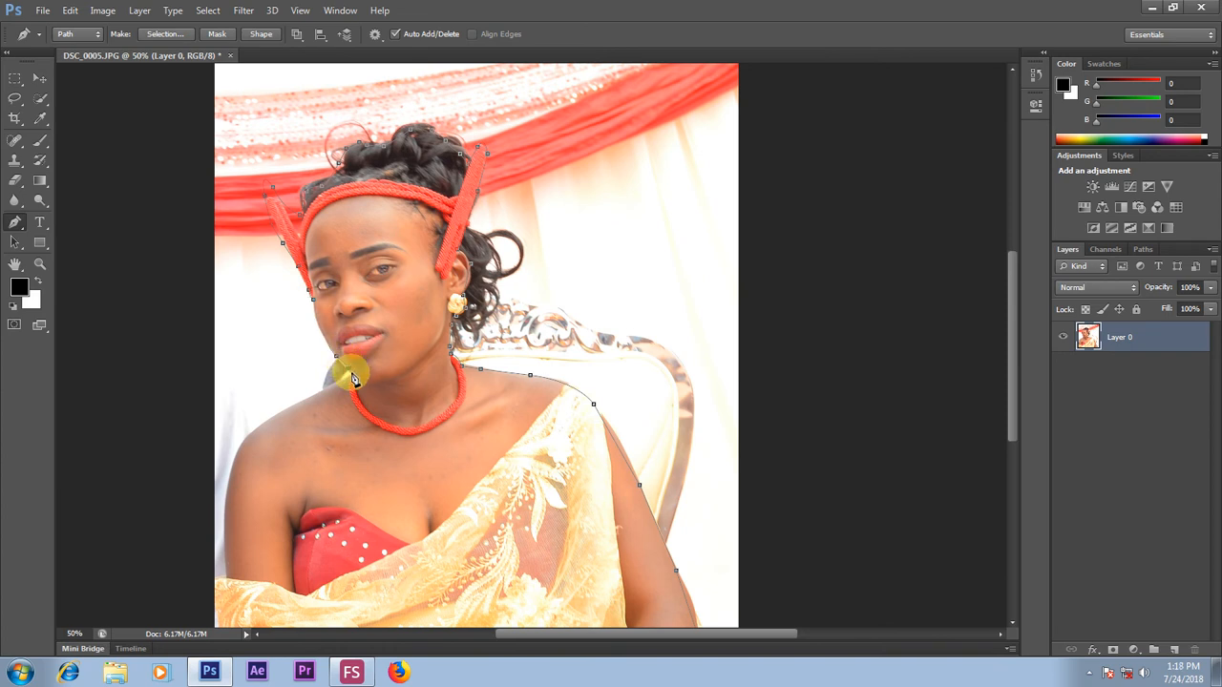
{"action": "left_click", "coordinate": [270, 418]}
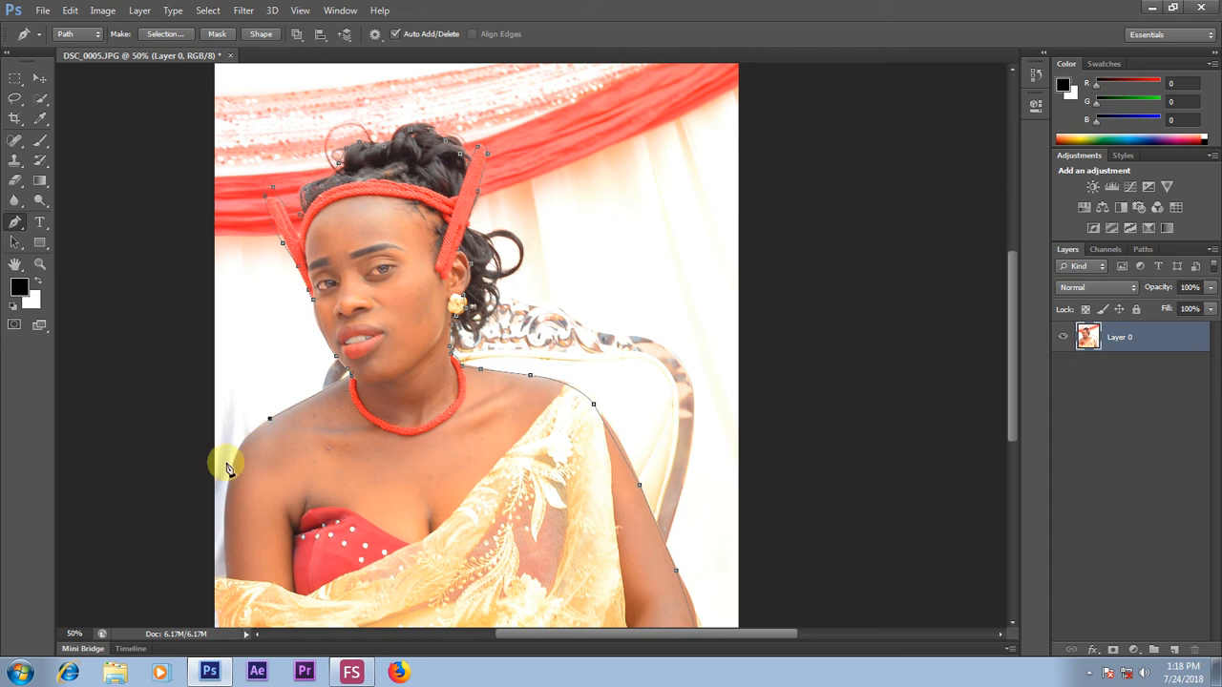
- Trace the bare upper arm with a curved segment and continue the path past the yellow cloth to the photo's lower corner
{"action": "left_click_drag", "start_coordinate": [224, 513], "coordinate": [216, 578]}
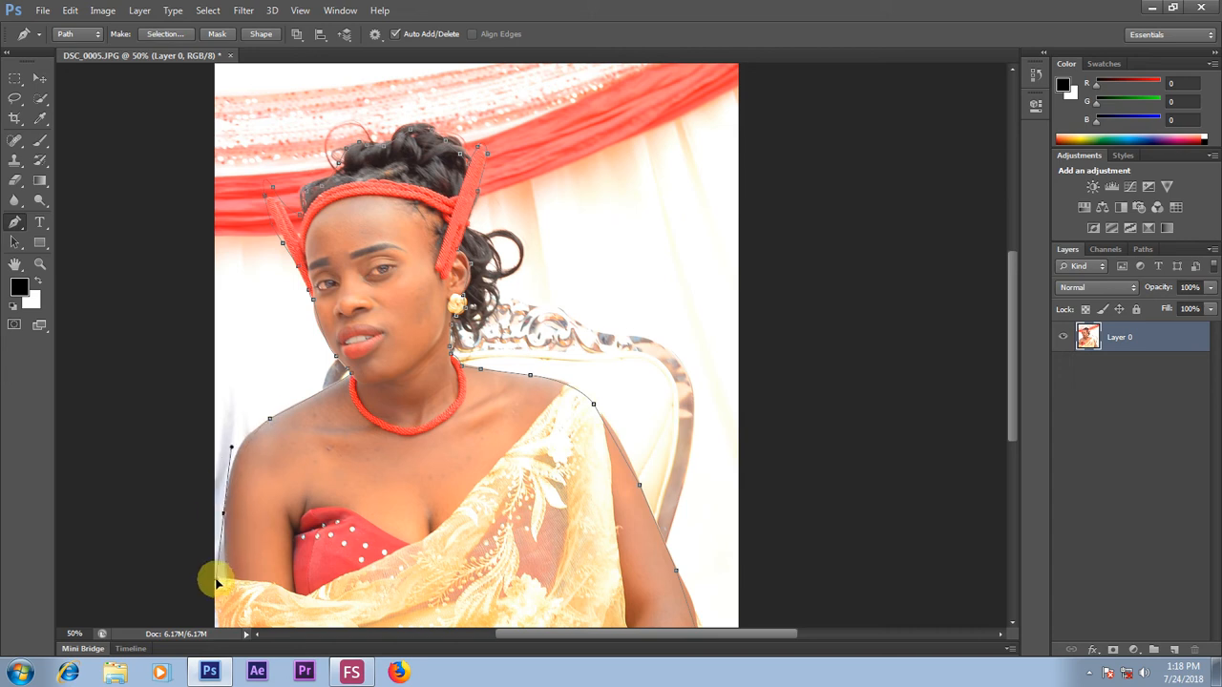
{"action": "left_click", "coordinate": [223, 514], "text": "alt"}
{"action": "left_click", "coordinate": [219, 578]}
{"action": "left_click", "coordinate": [214, 585]}
{"action": "left_click", "coordinate": [212, 624]}
- Try converting the path to a selection and deleting its contents, and undo back to the path
{"action": "key", "text": "ctrl+Return"}
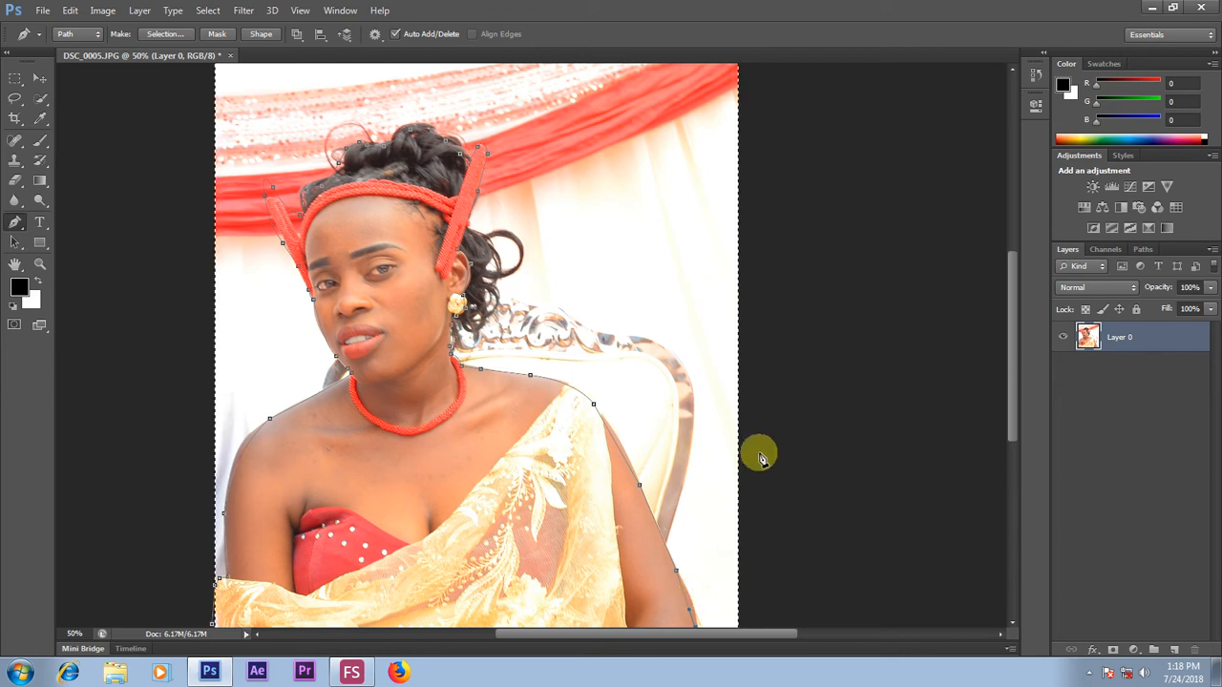
{"action": "right_click", "coordinate": [645, 231]}
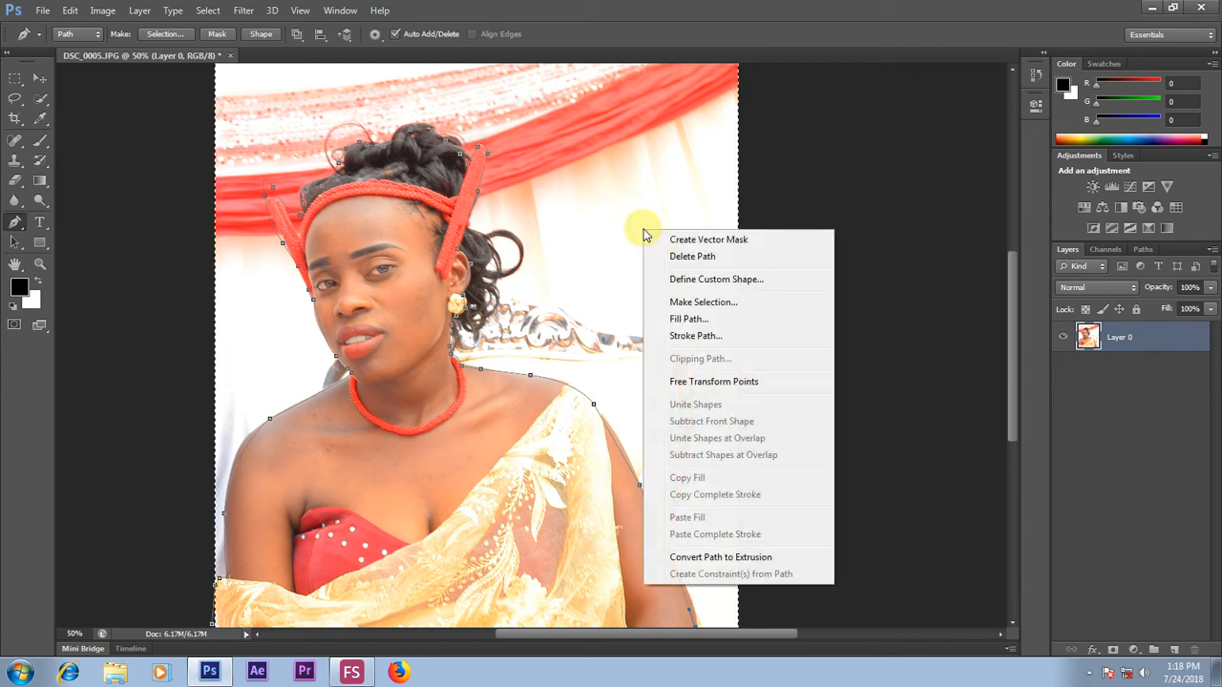
{"action": "left_click", "coordinate": [747, 302]}
{"action": "left_click", "coordinate": [689, 194]}
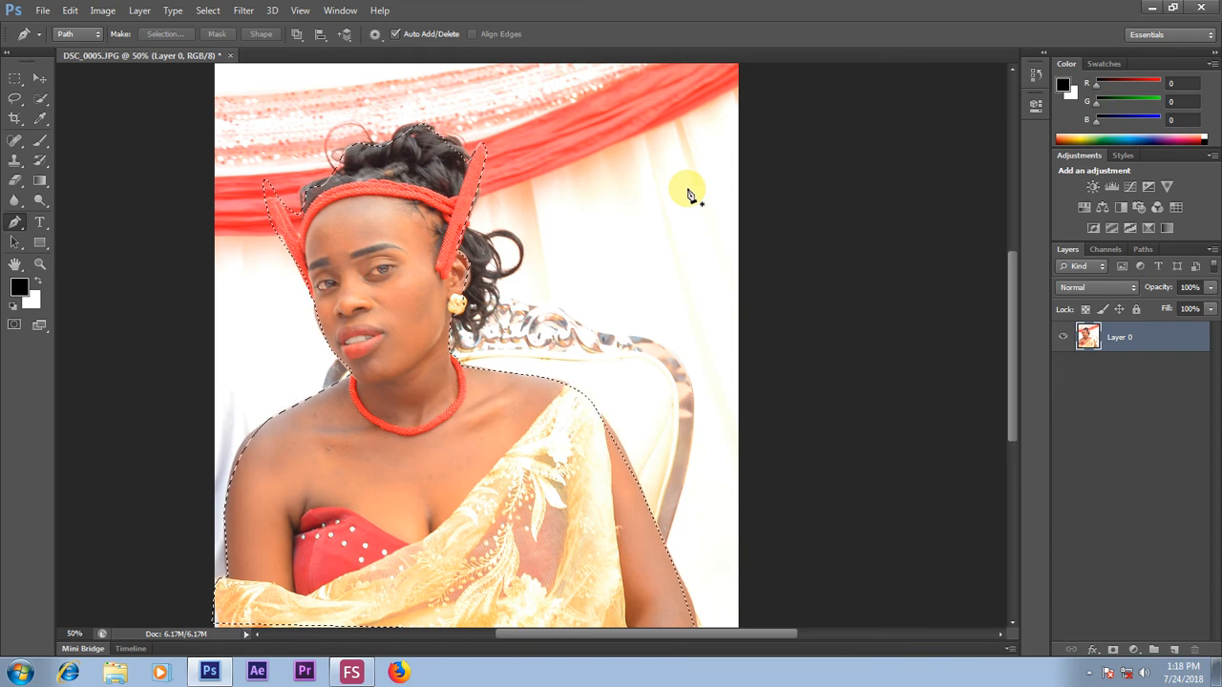
{"action": "key", "text": "Delete"}
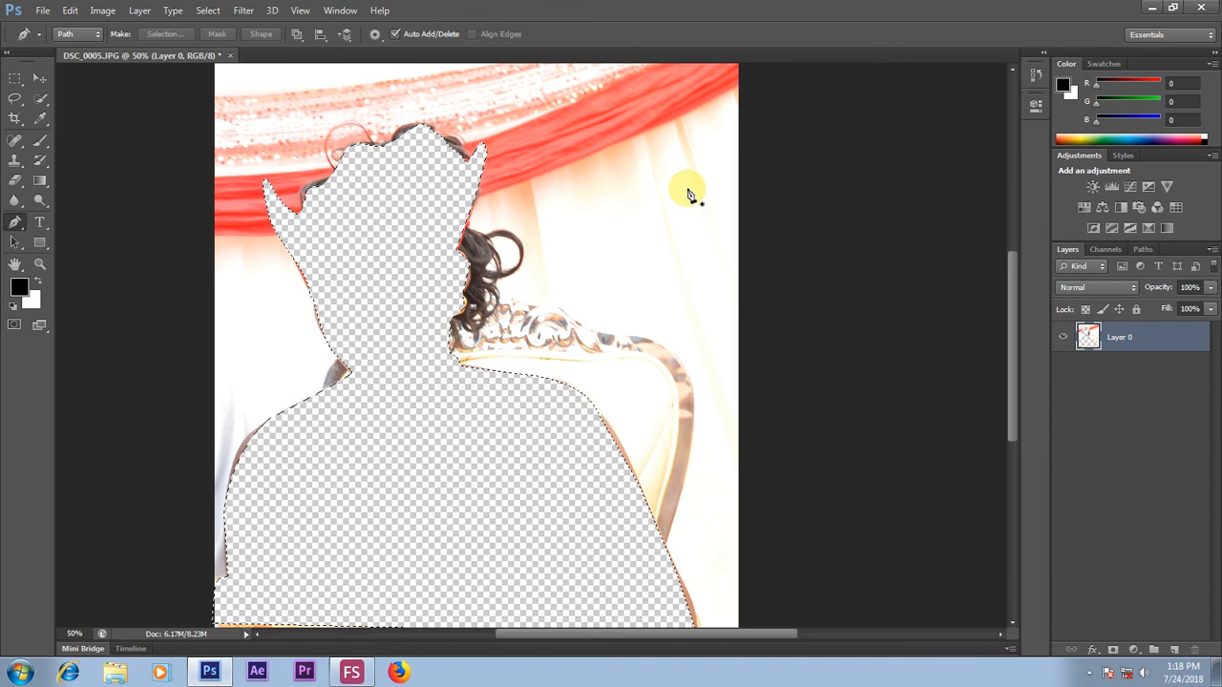
{"action": "key", "text": "ctrl+z"}
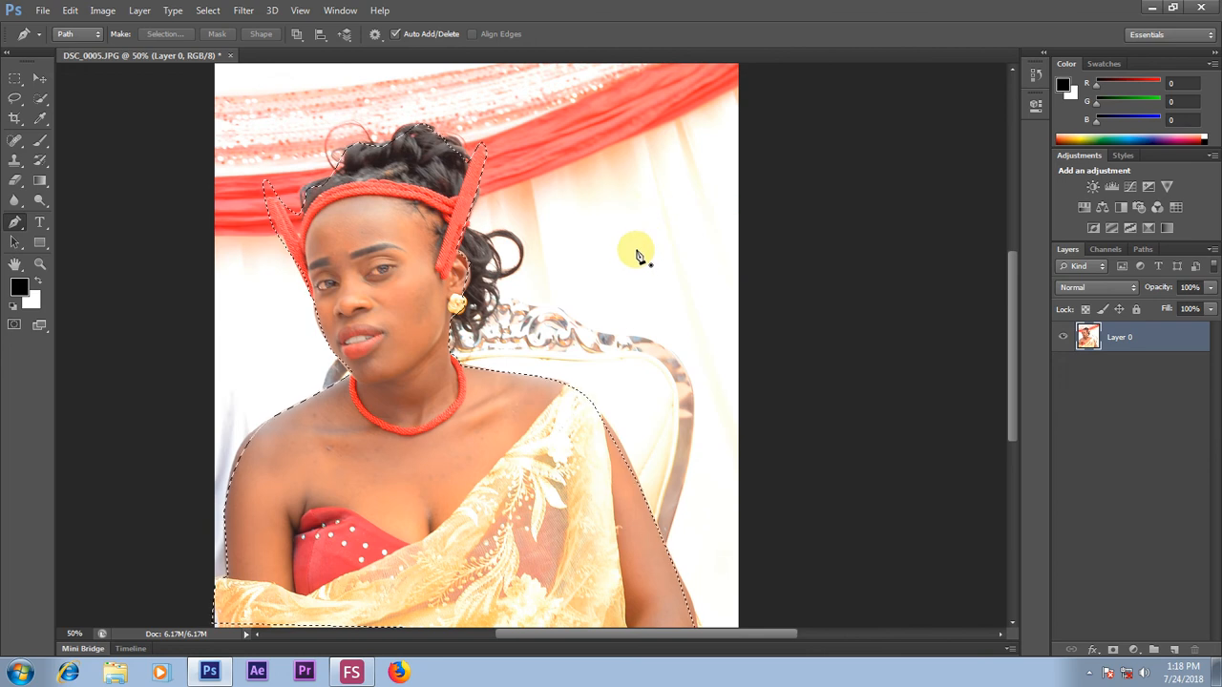
{"action": "key", "text": "ctrl+alt+z"}
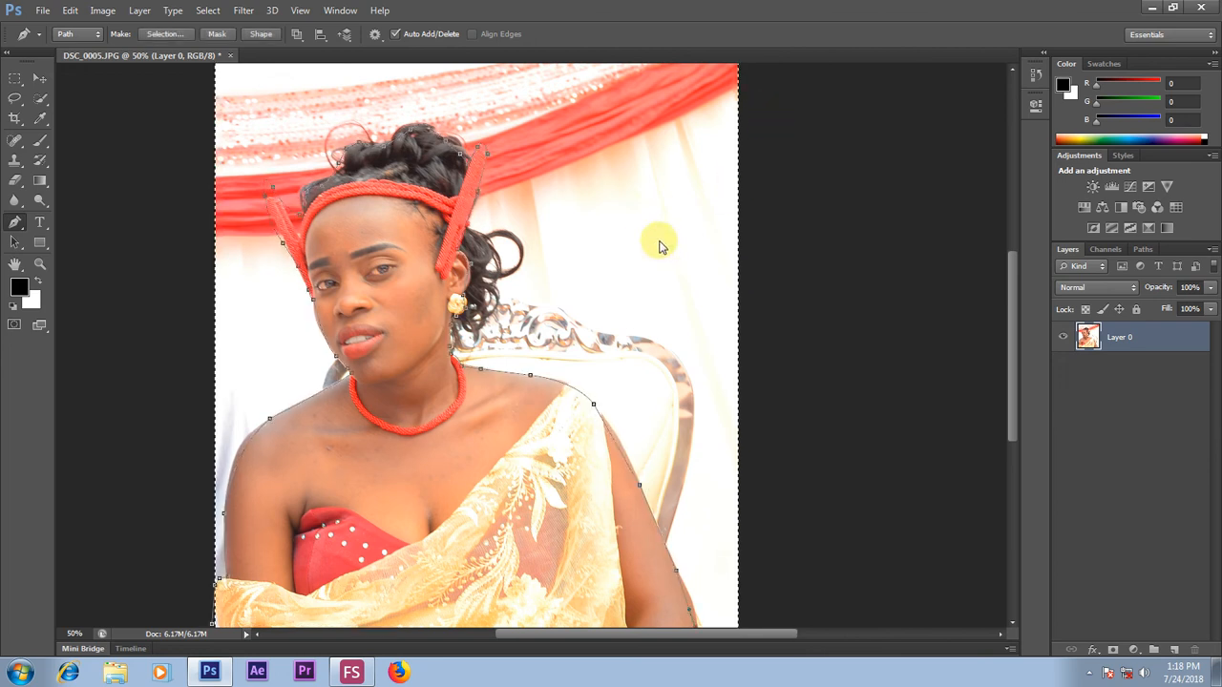
- Make a new anti-aliased selection from the path with a feather radius of 0 pixels
{"action": "right_click", "coordinate": [659, 244]}
{"action": "left_click", "coordinate": [704, 315]}
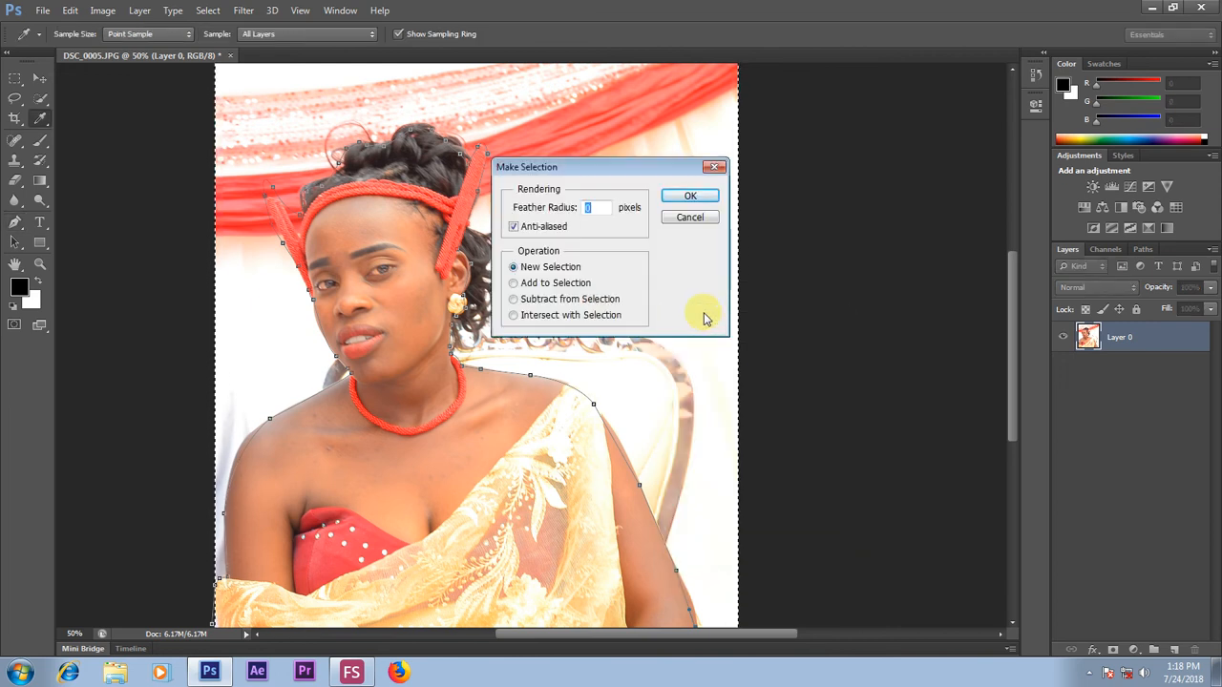
{"action": "left_click", "coordinate": [683, 199]}
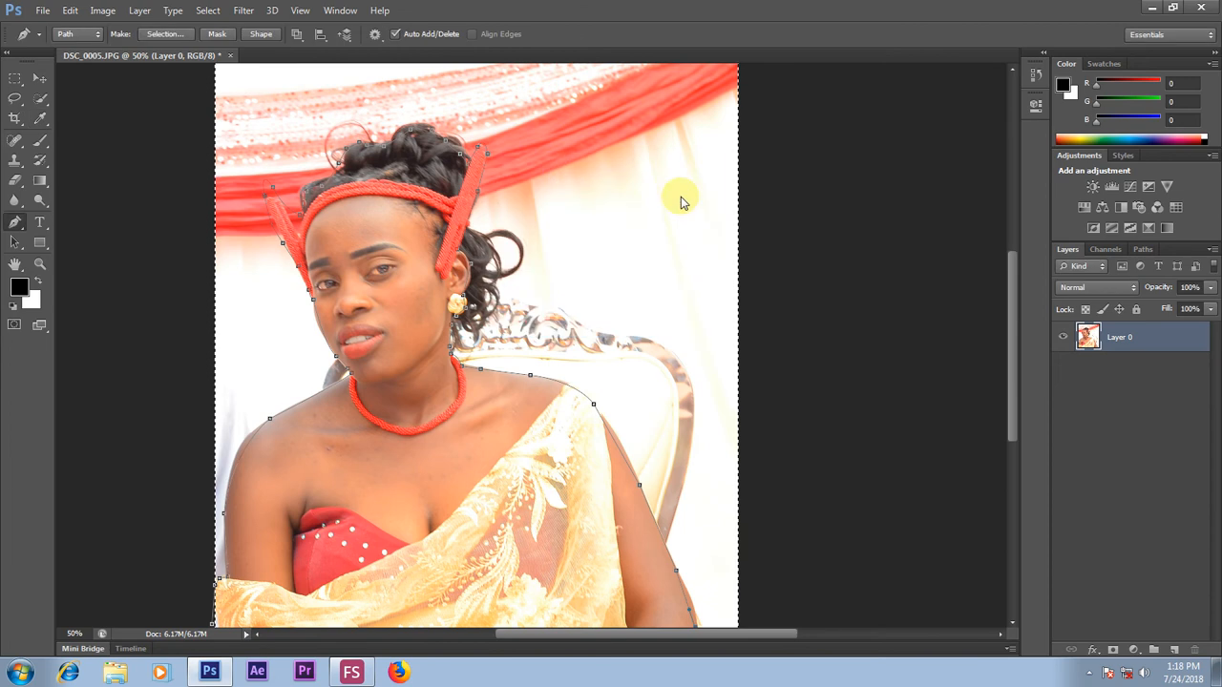
- Invert the selection with the Quick Selection tool active, delete the background around the woman, and deselect
{"action": "right_click", "coordinate": [612, 253]}
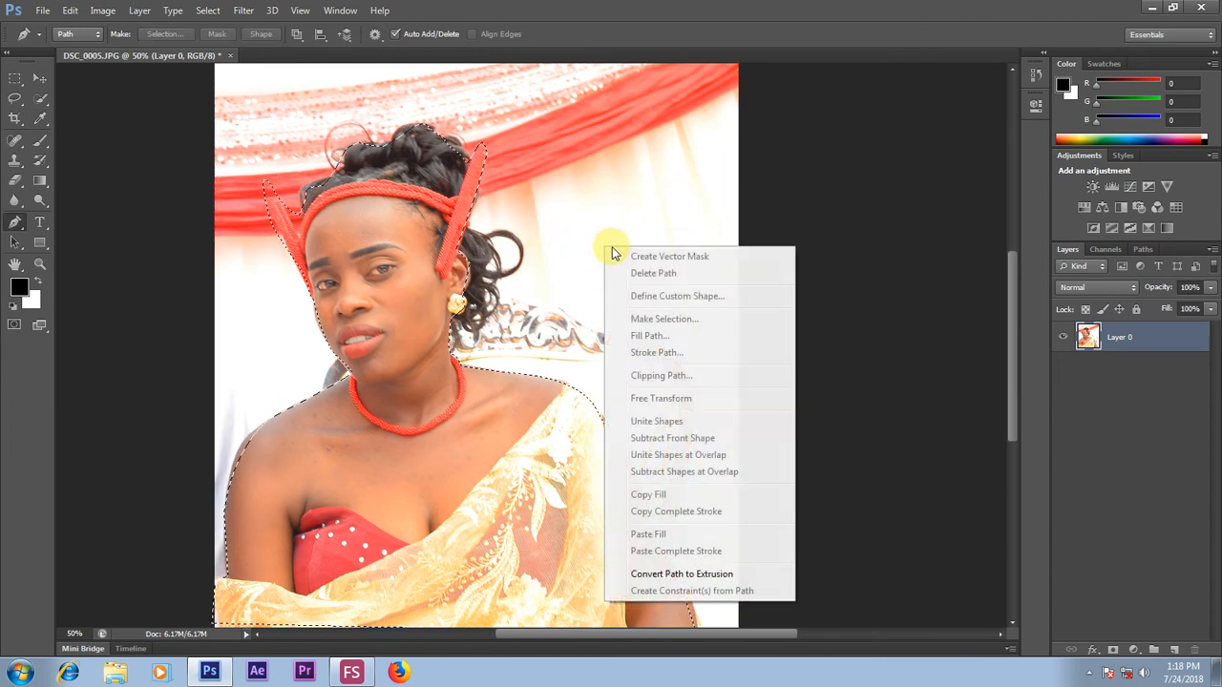
{"action": "left_click", "coordinate": [36, 103]}
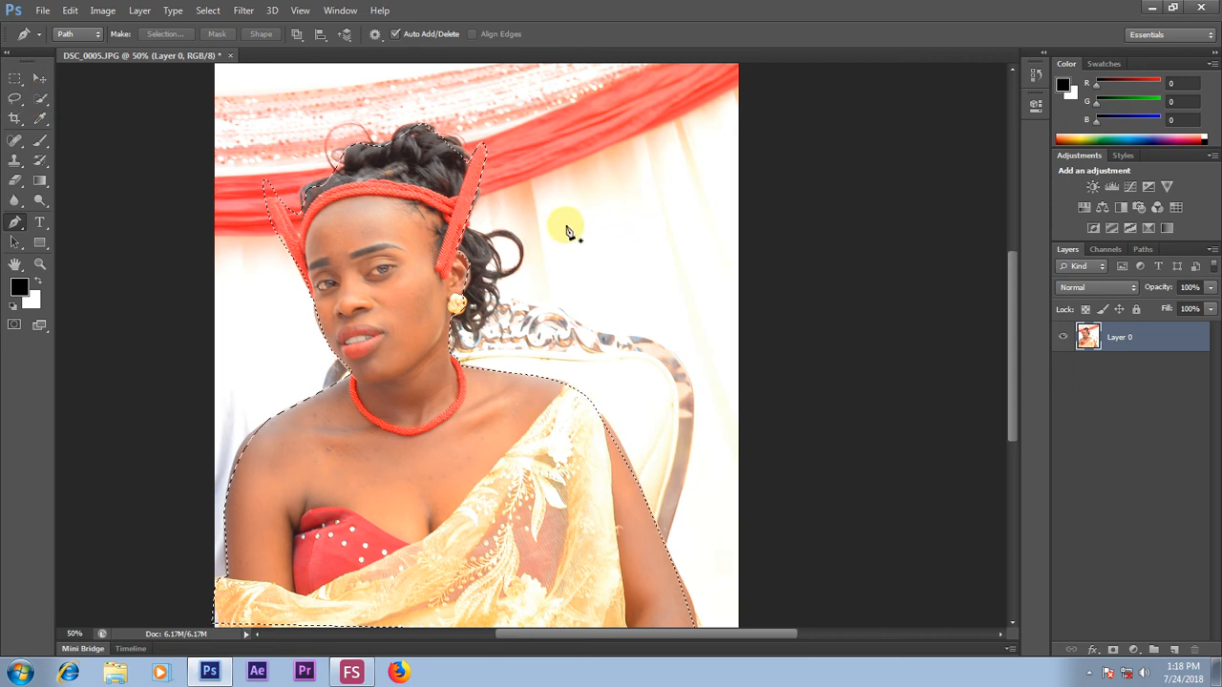
{"action": "right_click", "coordinate": [577, 225]}
{"action": "left_click", "coordinate": [38, 101]}
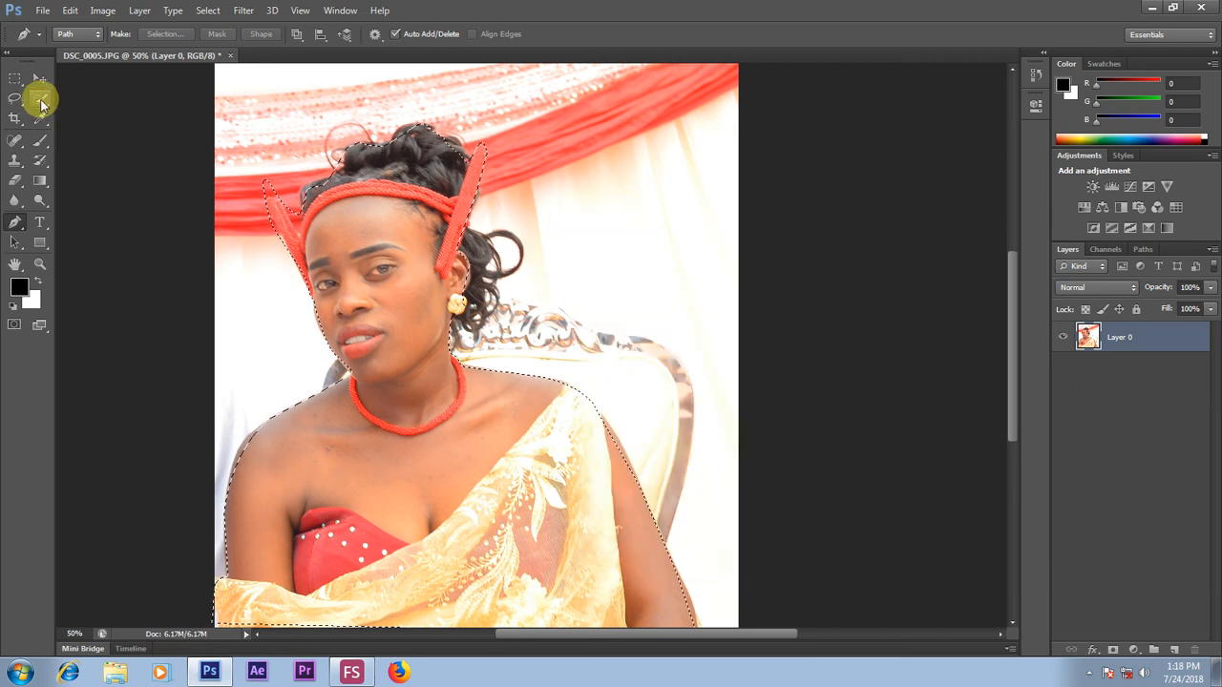
{"action": "left_click", "coordinate": [40, 99]}
{"action": "right_click", "coordinate": [596, 256]}
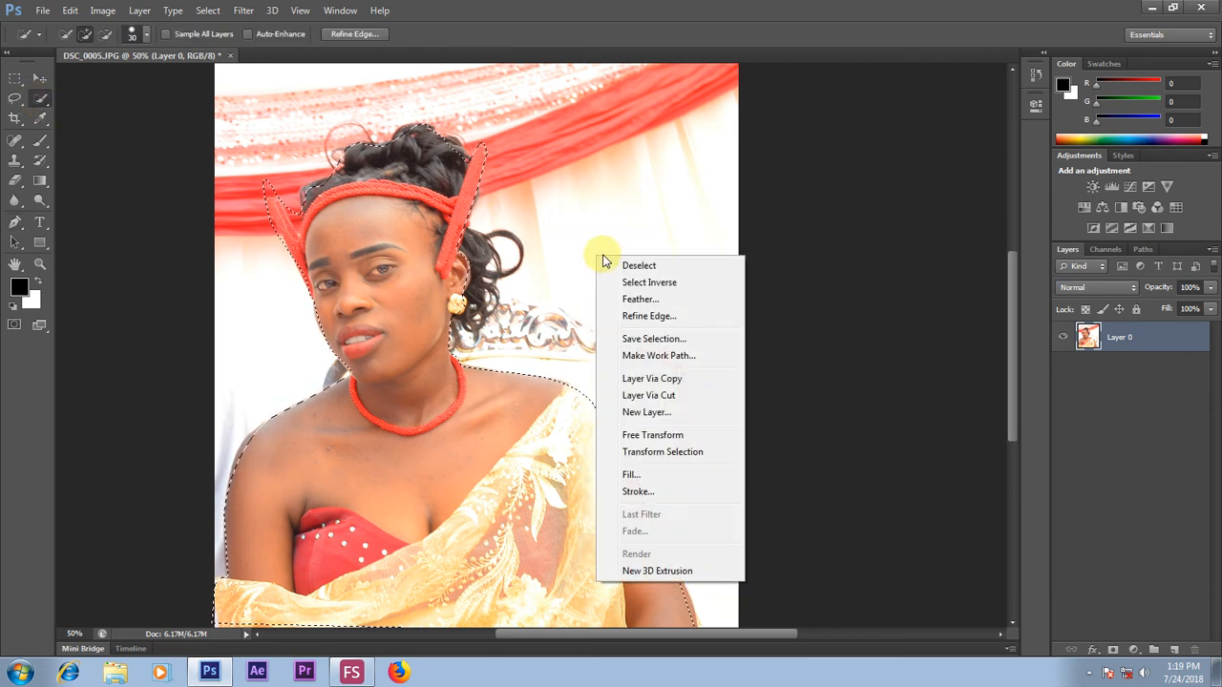
{"action": "left_click", "coordinate": [645, 284]}
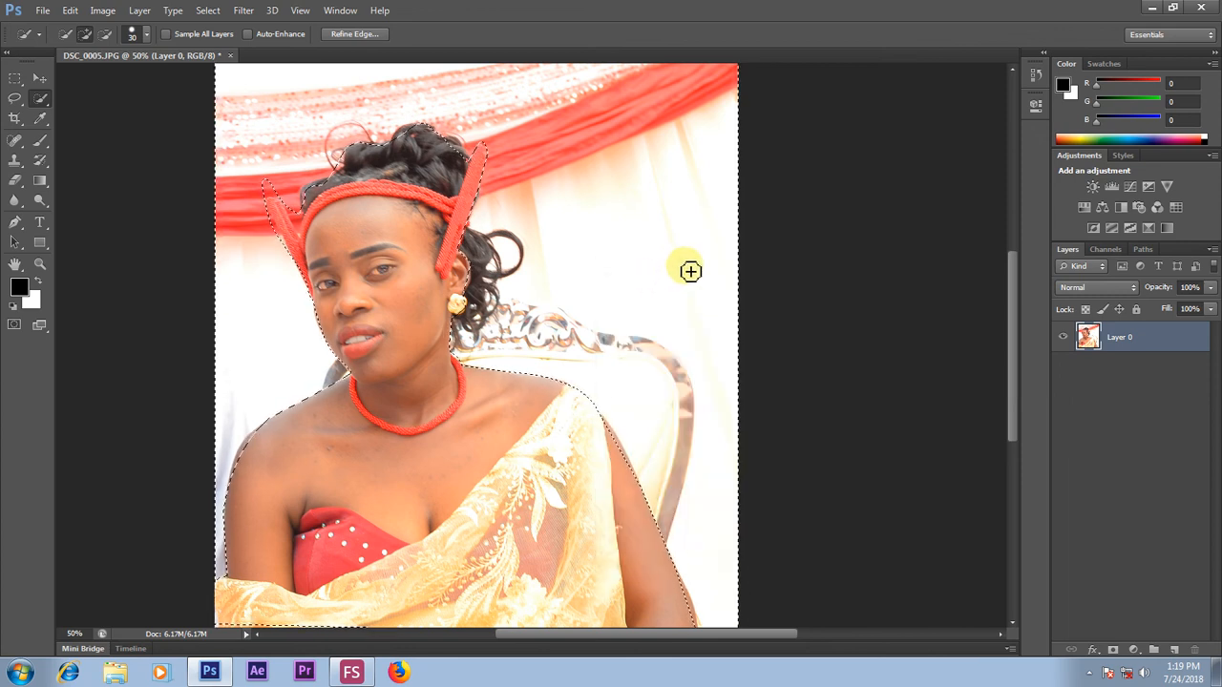
{"action": "key", "text": "Delete"}
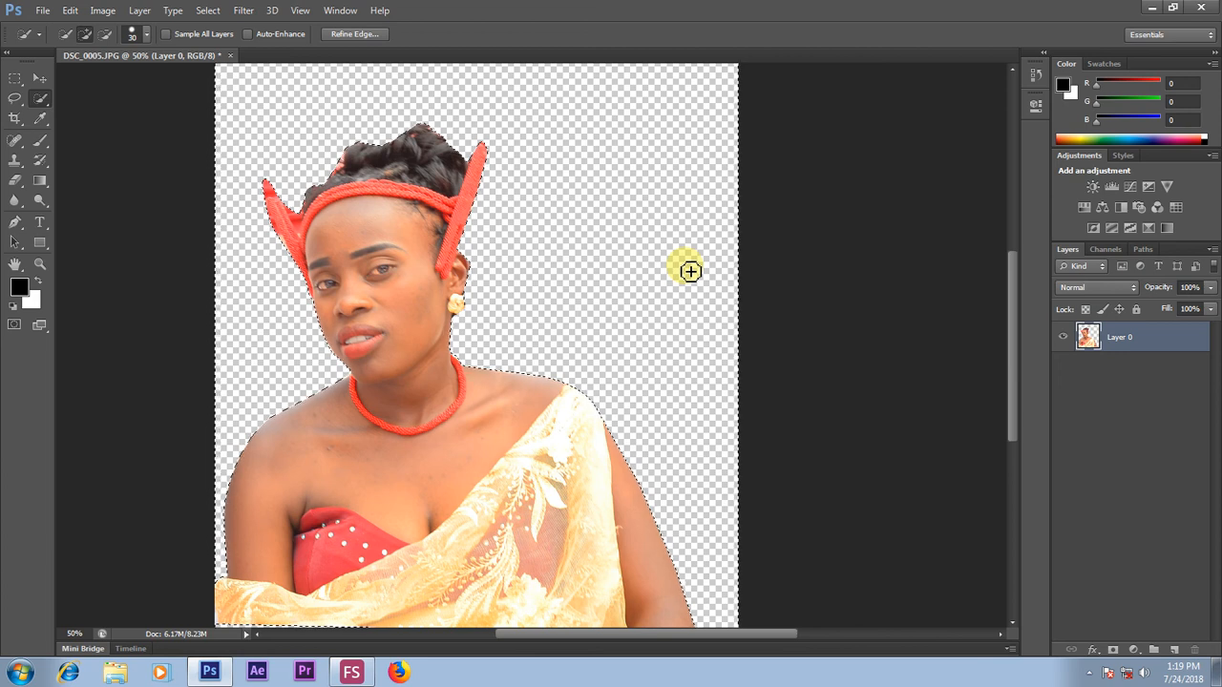
{"action": "left_click", "coordinate": [15, 78]}
{"action": "left_click", "coordinate": [147, 158]}
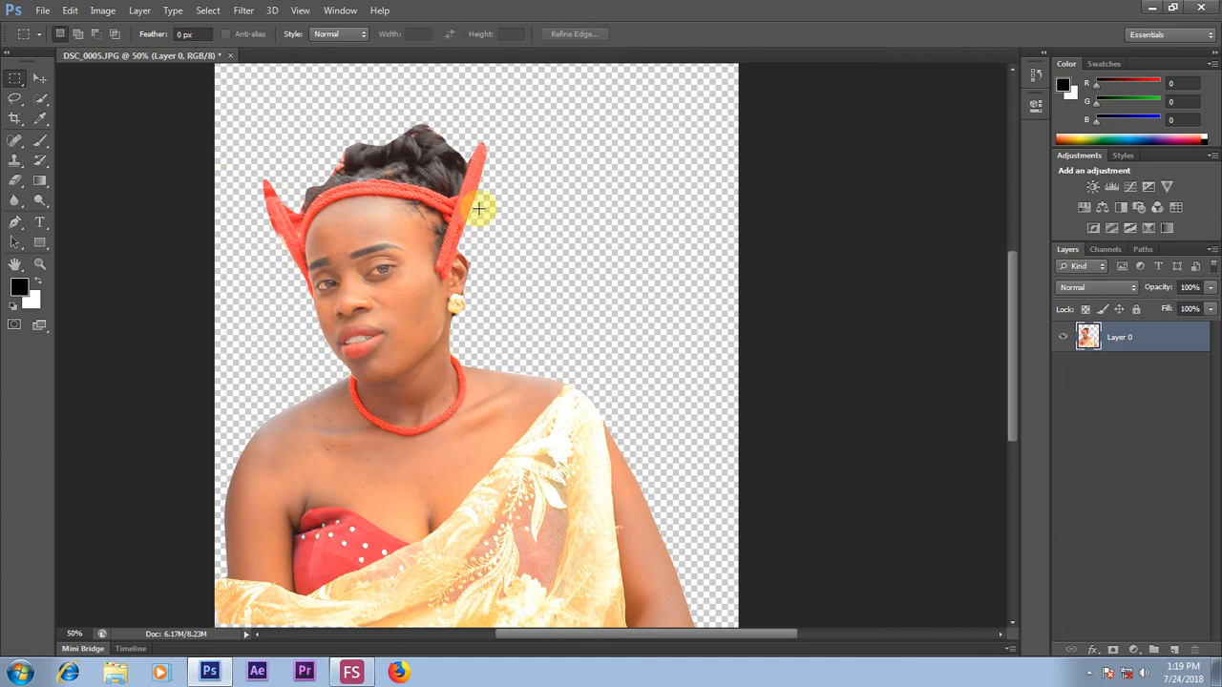
- Move the cut-out woman slightly to the right on the transparent canvas
{"action": "left_click", "coordinate": [40, 77]}
{"action": "left_click_drag", "start_coordinate": [403, 266], "coordinate": [423, 244]}
{"action": "left_click", "coordinate": [1089, 673]}
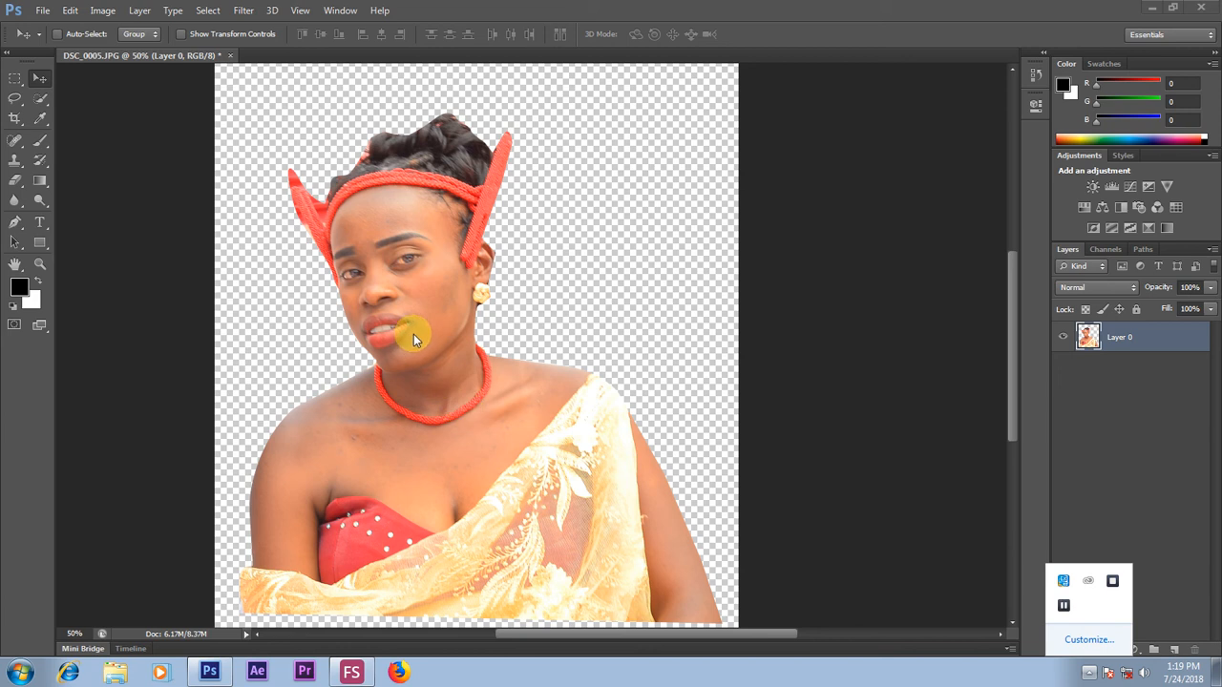
{"action": "left_click", "coordinate": [401, 253]}
{"action": "left_click_drag", "start_coordinate": [483, 299], "coordinate": [416, 277]}
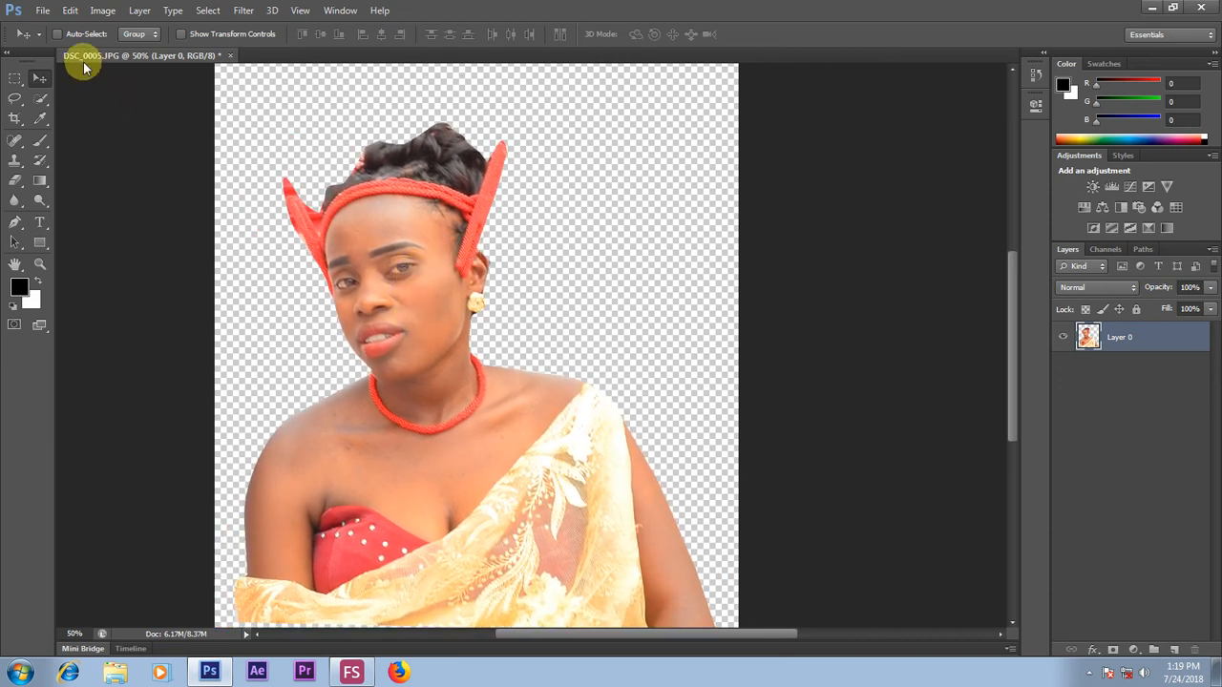
- Create a new Default Photoshop Size document, 7 by 5 inches at 72 pixels/inch, RGB Color with a white background
{"action": "left_click", "coordinate": [43, 12]}
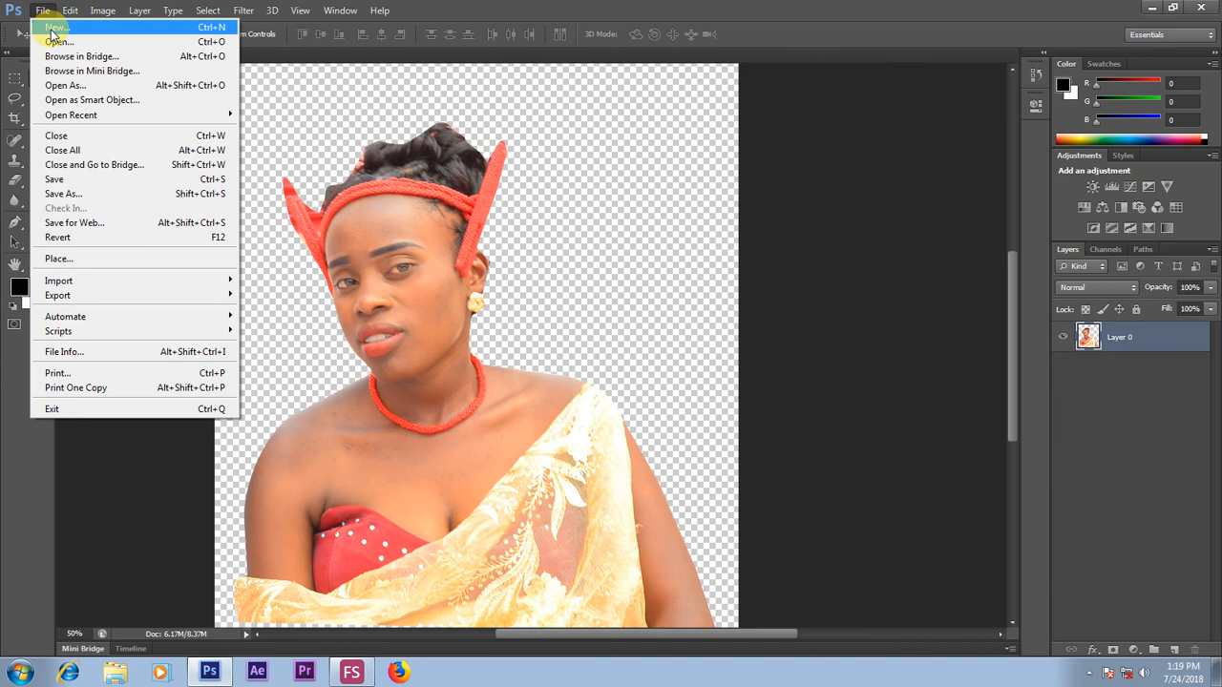
{"action": "left_click", "coordinate": [53, 29]}
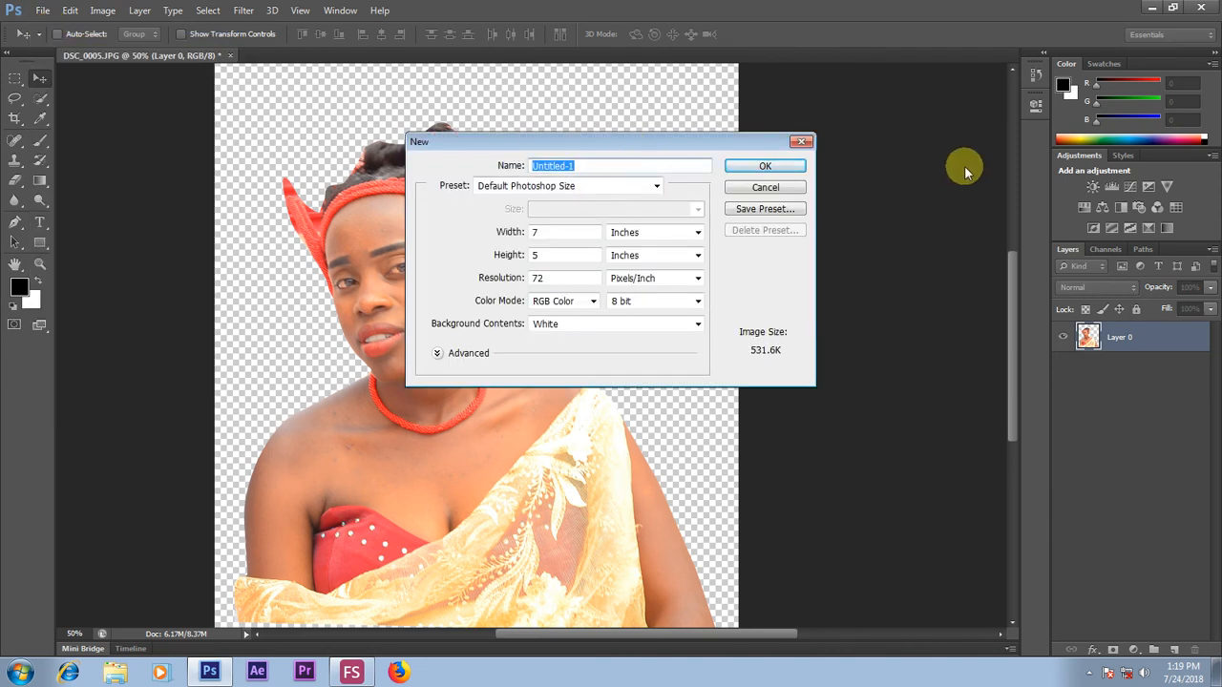
{"action": "left_click", "coordinate": [792, 164]}
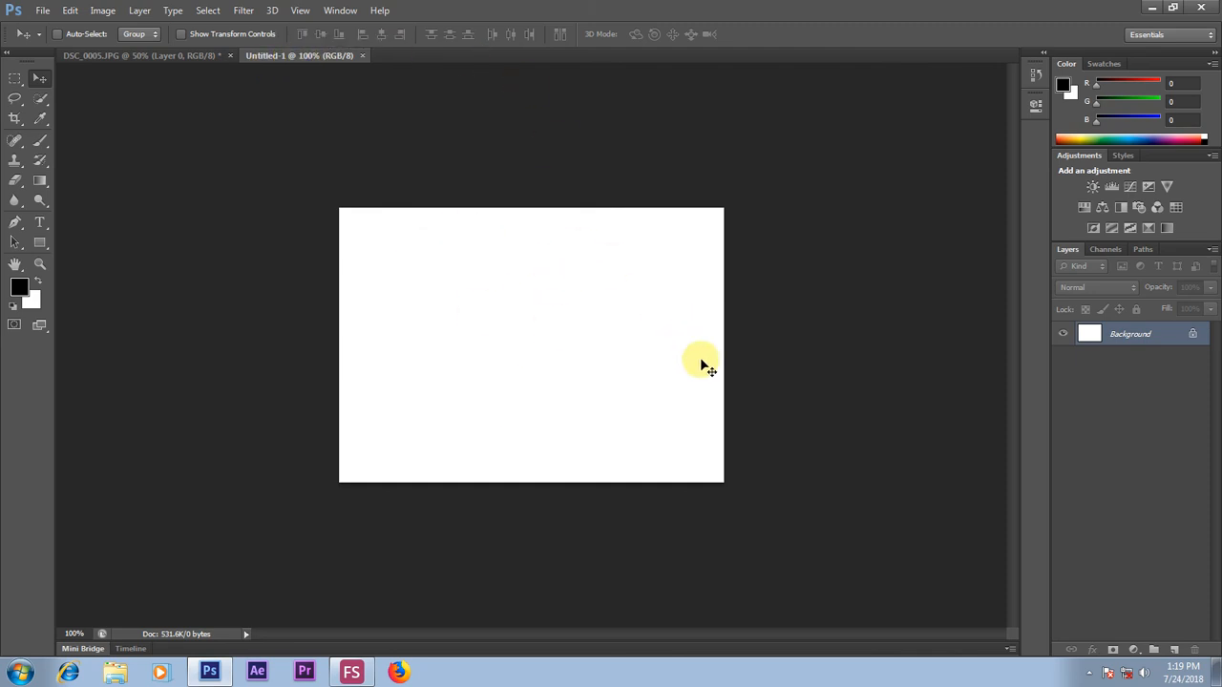
{"action": "left_click", "coordinate": [253, 14]}
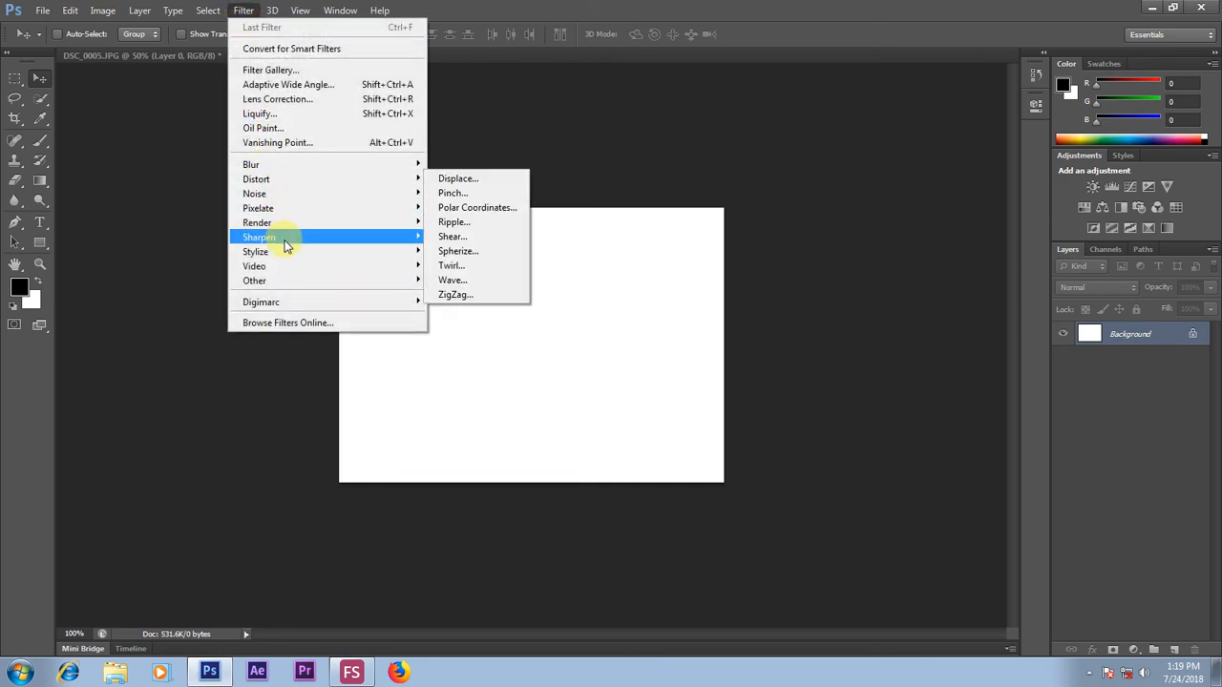
{"action": "mouse_move", "coordinate": [296, 224]}
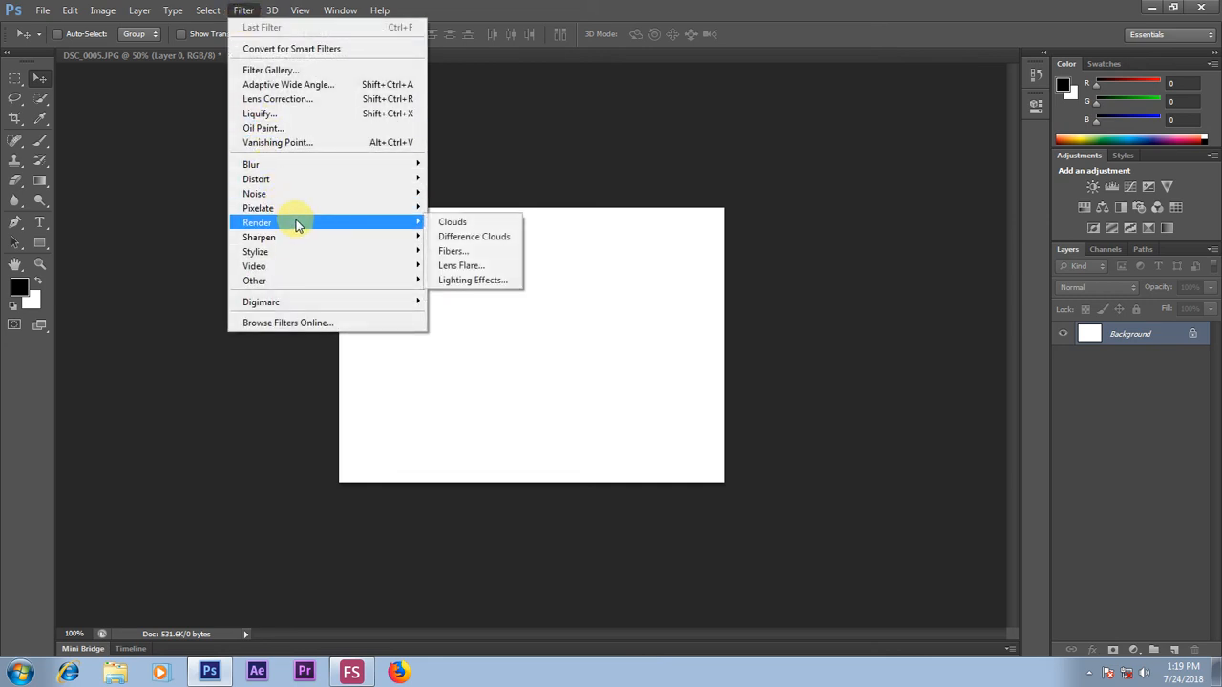
{"action": "left_click", "coordinate": [463, 266]}
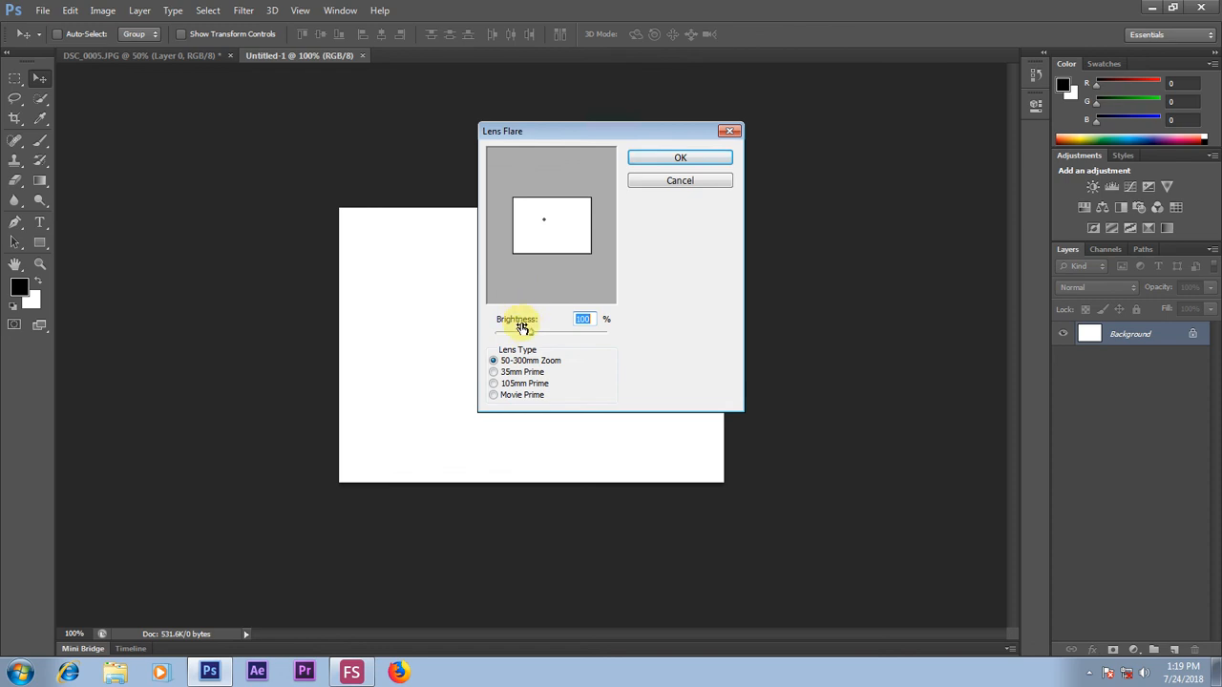
{"action": "left_click", "coordinate": [684, 184]}
- Start Lighting Effects on the white background and turn the spot light upright, with its intensity at 58 and exposure at -40
{"action": "left_click", "coordinate": [240, 17]}
{"action": "mouse_move", "coordinate": [320, 225]}
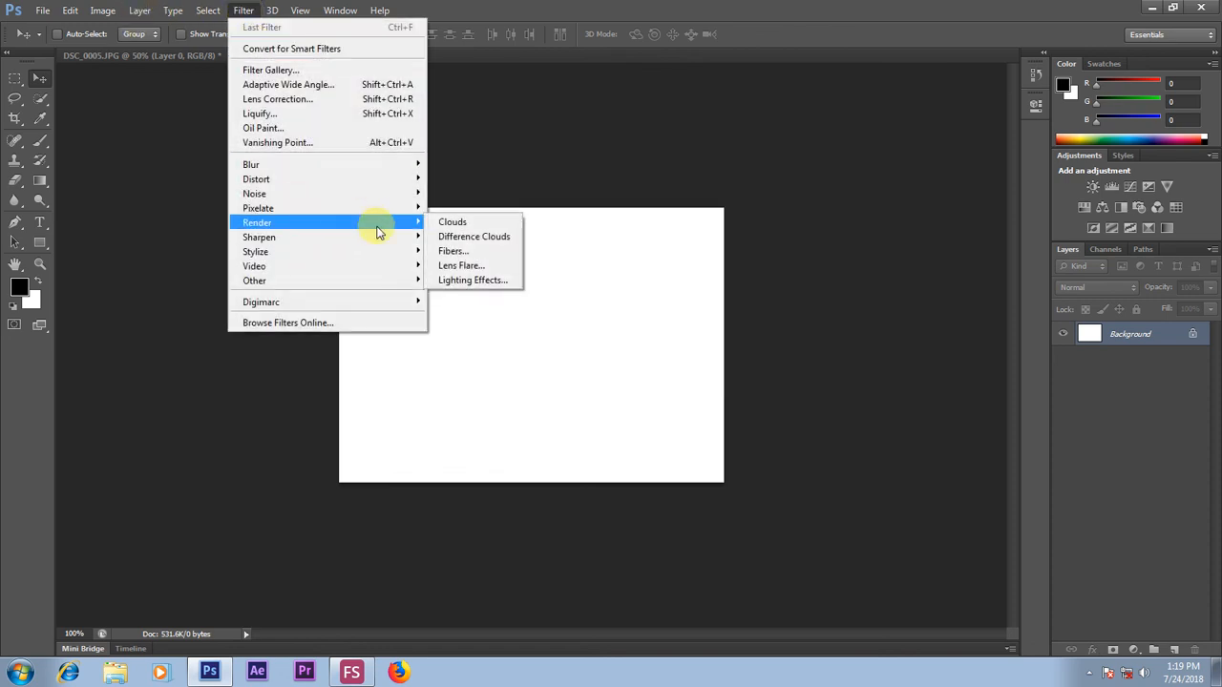
{"action": "left_click", "coordinate": [471, 280]}
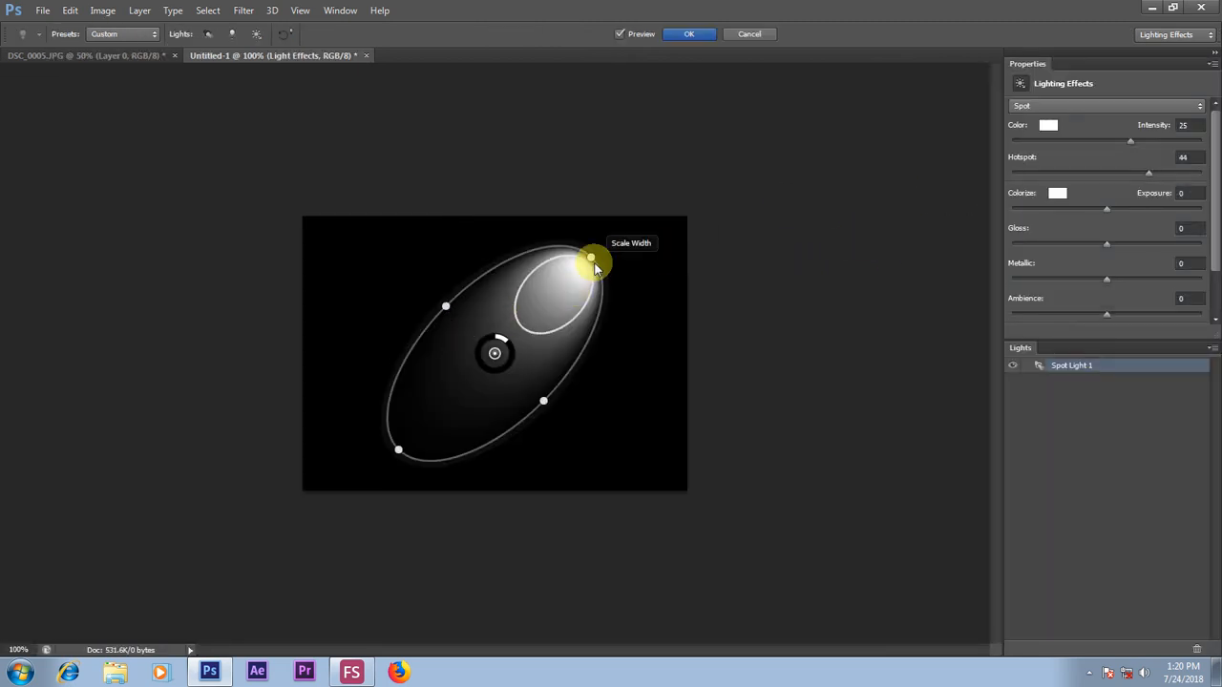
{"action": "left_click_drag", "start_coordinate": [592, 259], "coordinate": [500, 225]}
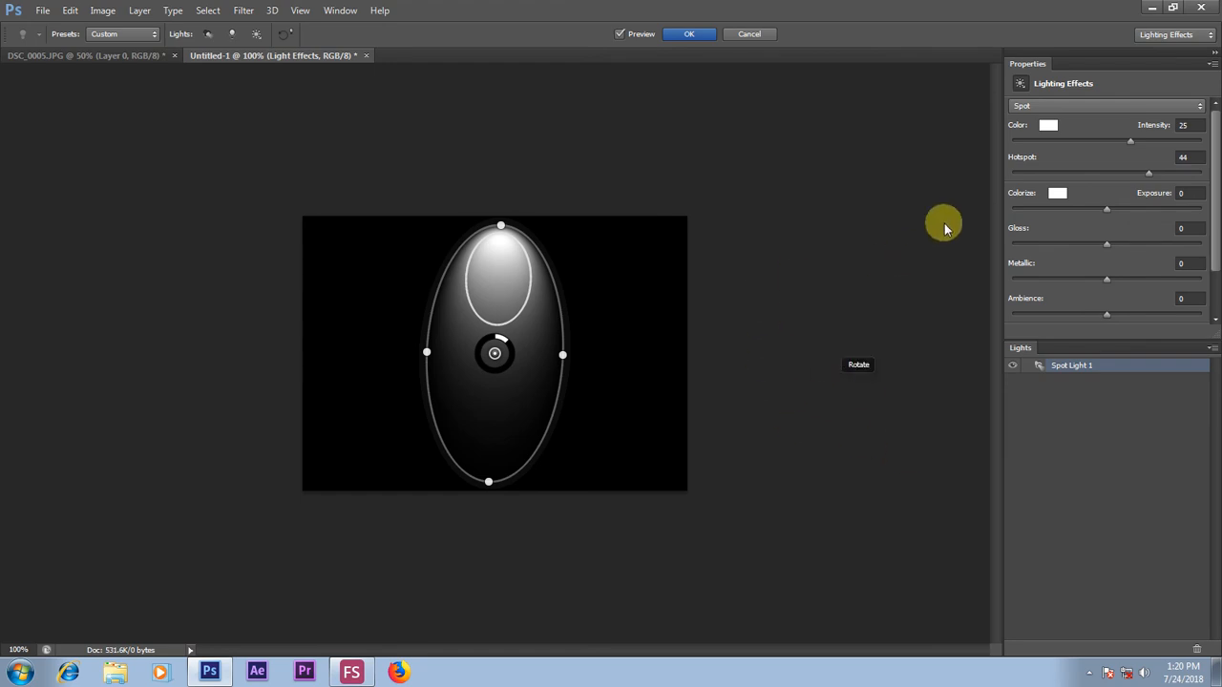
{"action": "left_click_drag", "start_coordinate": [1134, 140], "coordinate": [1162, 140]}
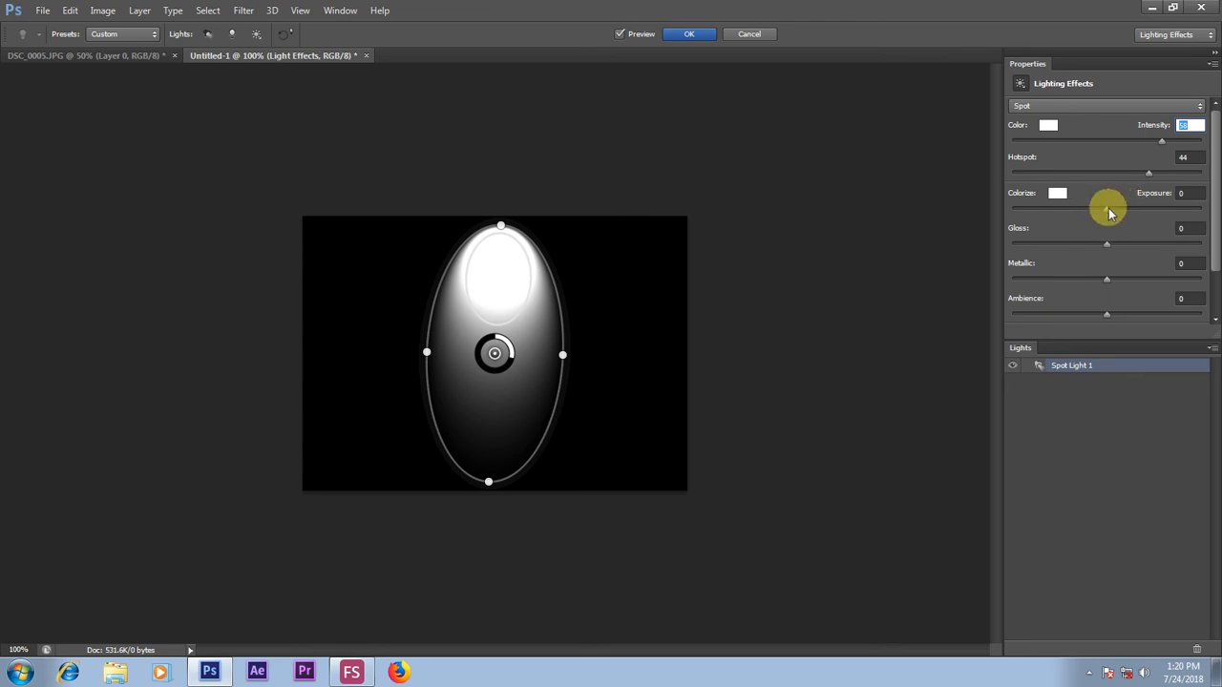
{"action": "left_click_drag", "start_coordinate": [1107, 210], "coordinate": [1068, 208]}
- Set the spot light's colorize color to bright red and its light color to blue 1903f1, and apply the lighting
{"action": "left_click", "coordinate": [1058, 193]}
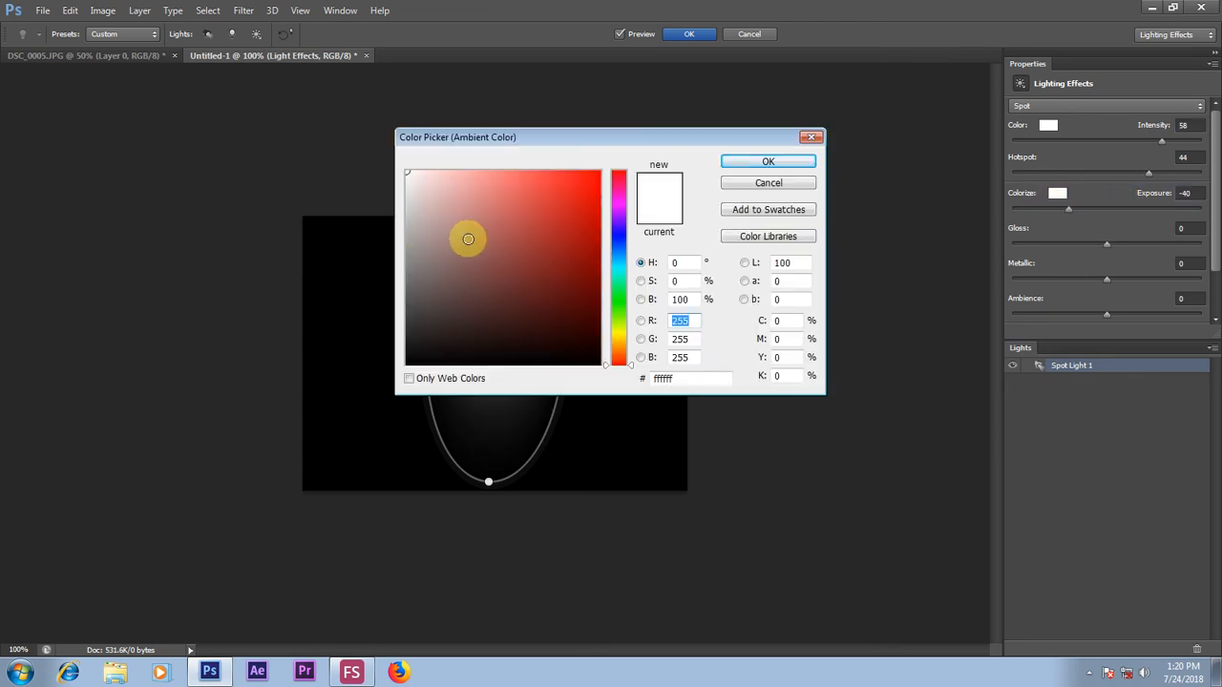
{"action": "left_click", "coordinate": [586, 172]}
{"action": "left_click", "coordinate": [757, 163]}
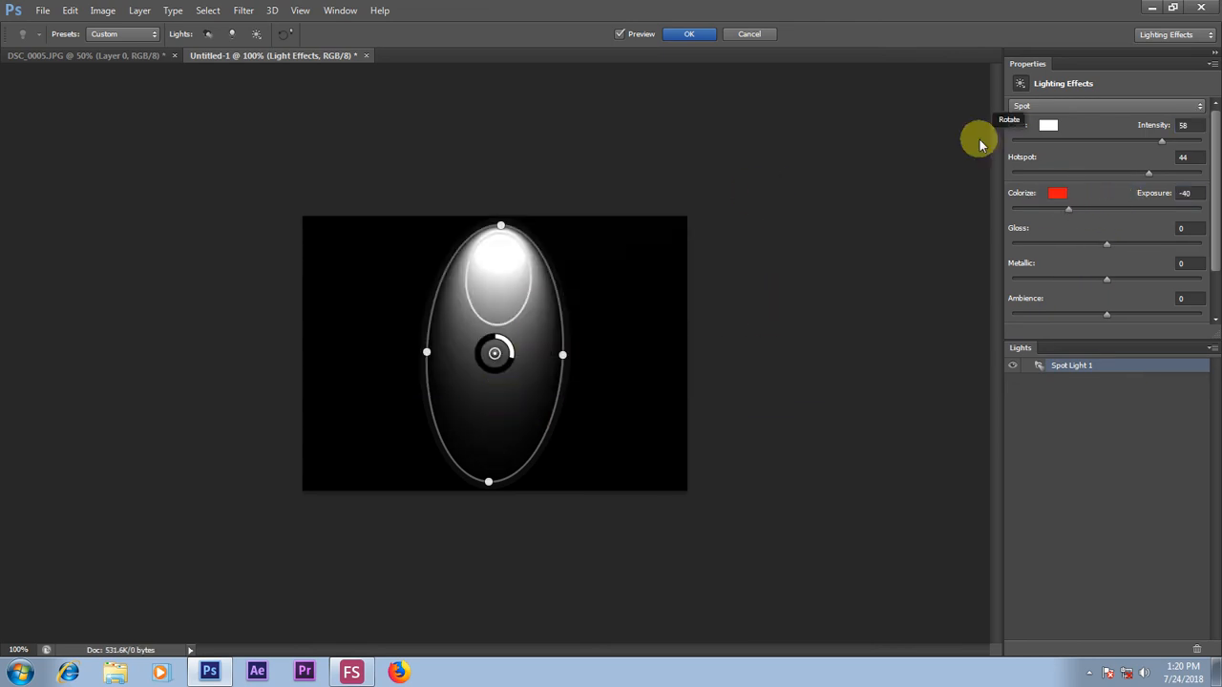
{"action": "left_click", "coordinate": [1050, 124]}
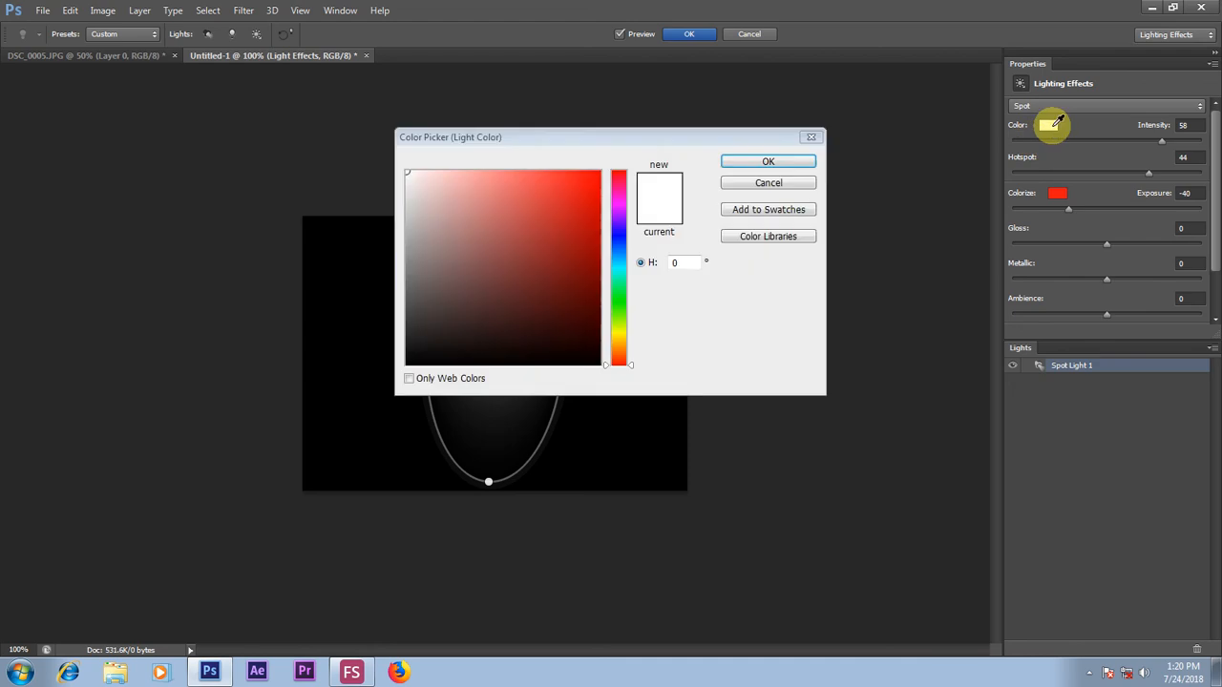
{"action": "left_click", "coordinate": [626, 232]}
{"action": "left_click", "coordinate": [597, 181]}
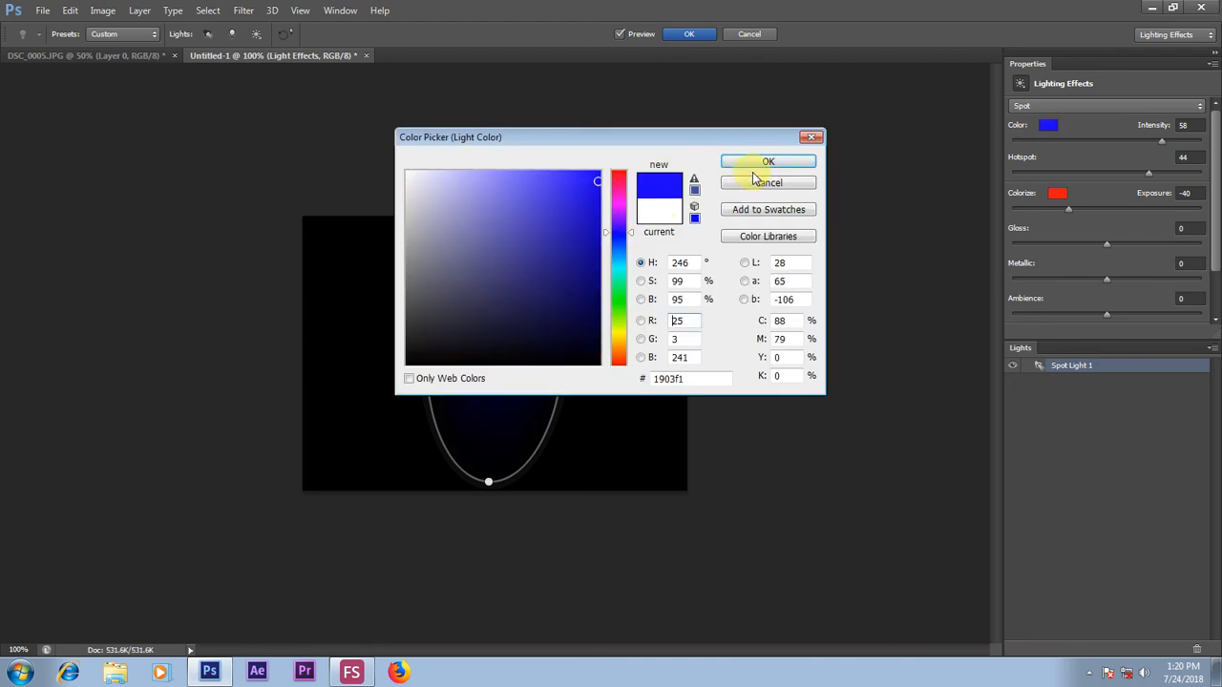
{"action": "left_click", "coordinate": [767, 161]}
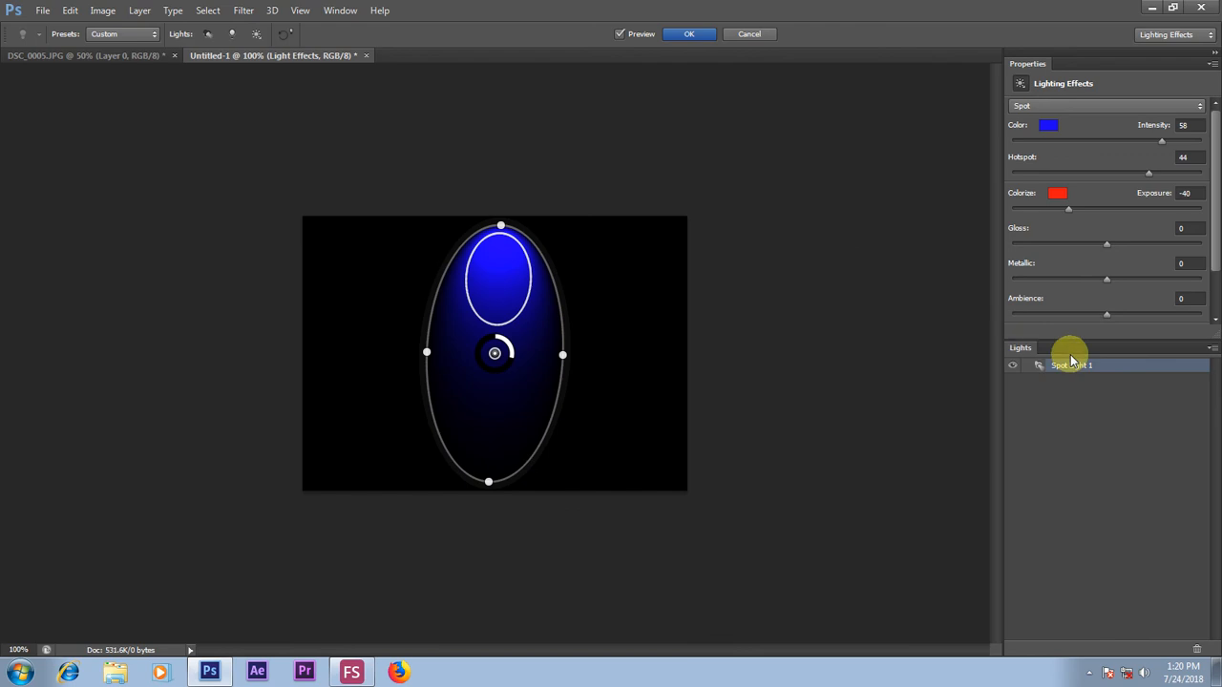
{"action": "left_click", "coordinate": [695, 33]}
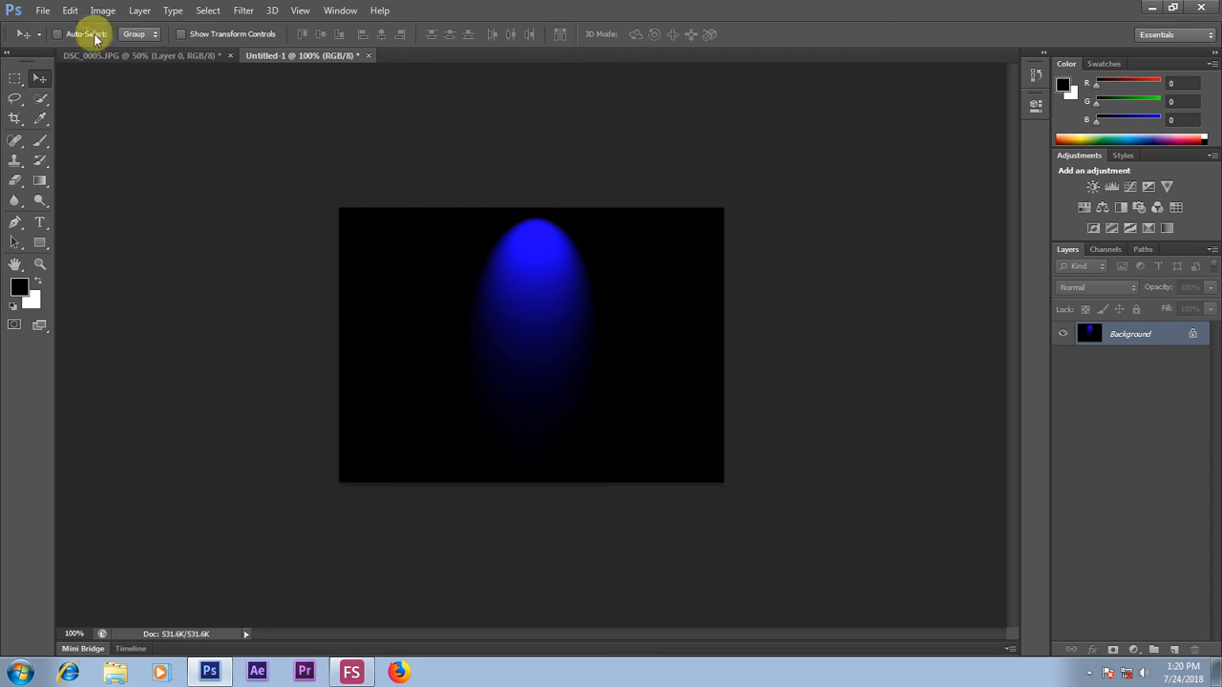
- Copy the cut-out woman from DSC_0005.JPG into the new document with the blue-lit background
{"action": "left_click", "coordinate": [117, 55]}
{"action": "left_click_drag", "start_coordinate": [365, 245], "coordinate": [390, 81]}
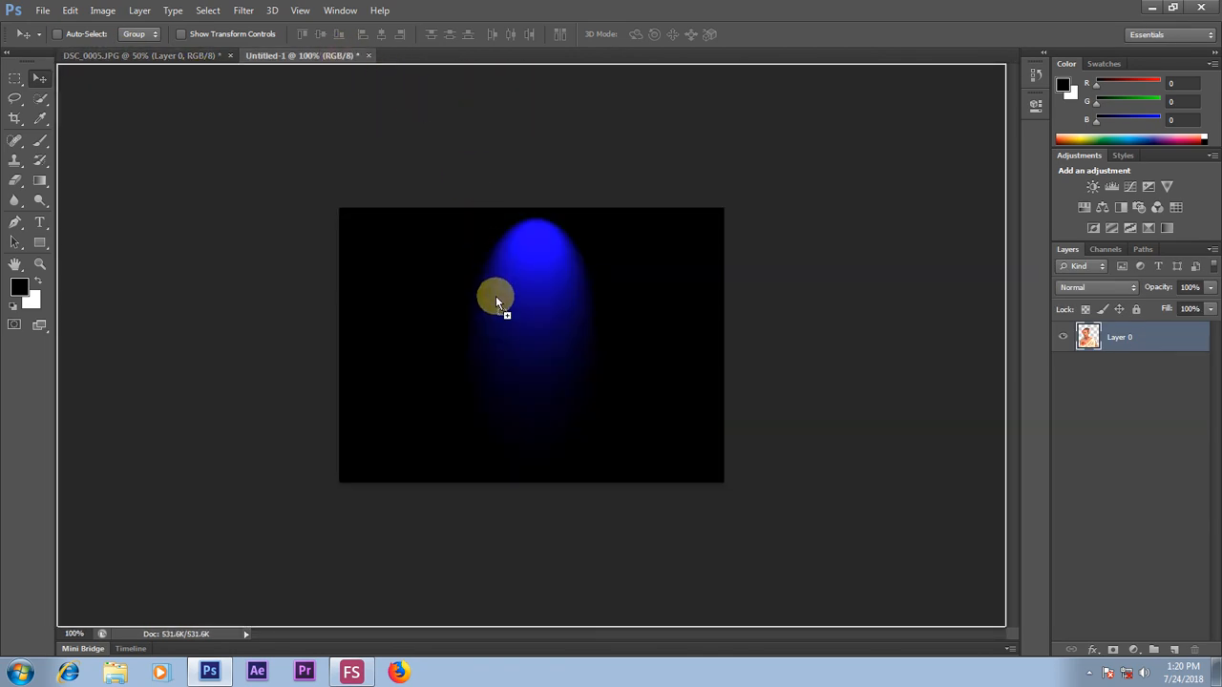
{"action": "left_click_drag", "start_coordinate": [497, 298], "coordinate": [504, 300]}
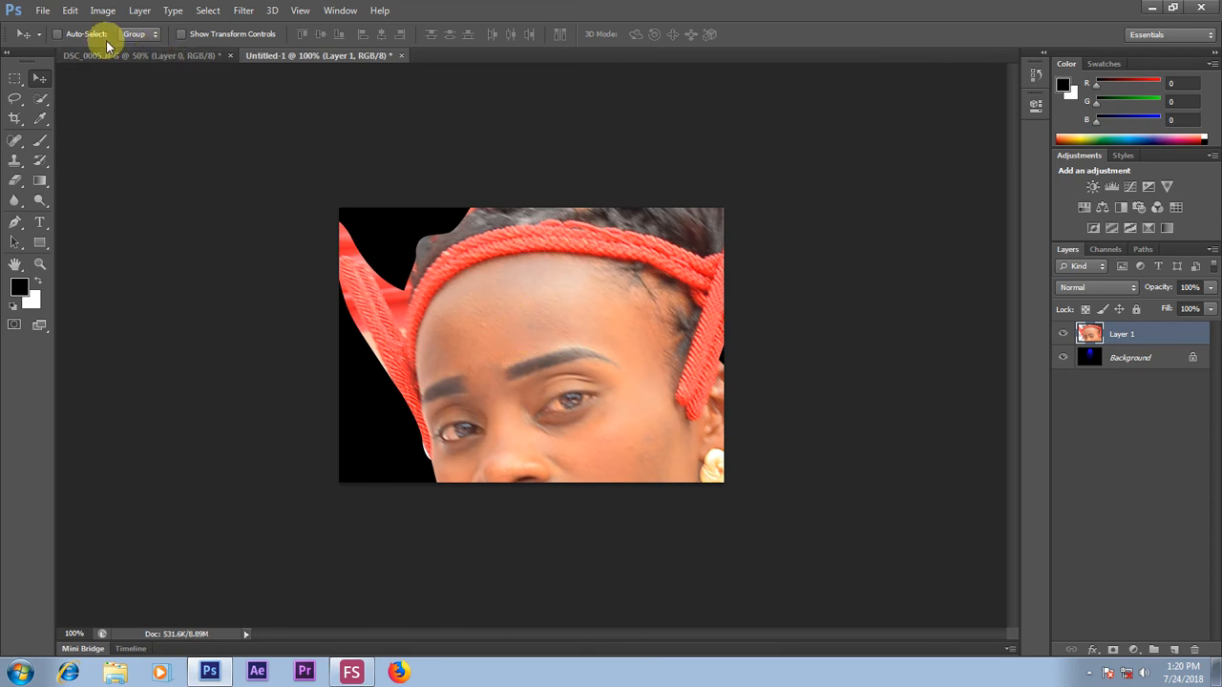
- Show transform controls, scale the woman to about 21% width and 20% height, and place her at the canvas's bottom center before the blue light
{"action": "left_click", "coordinate": [201, 38]}
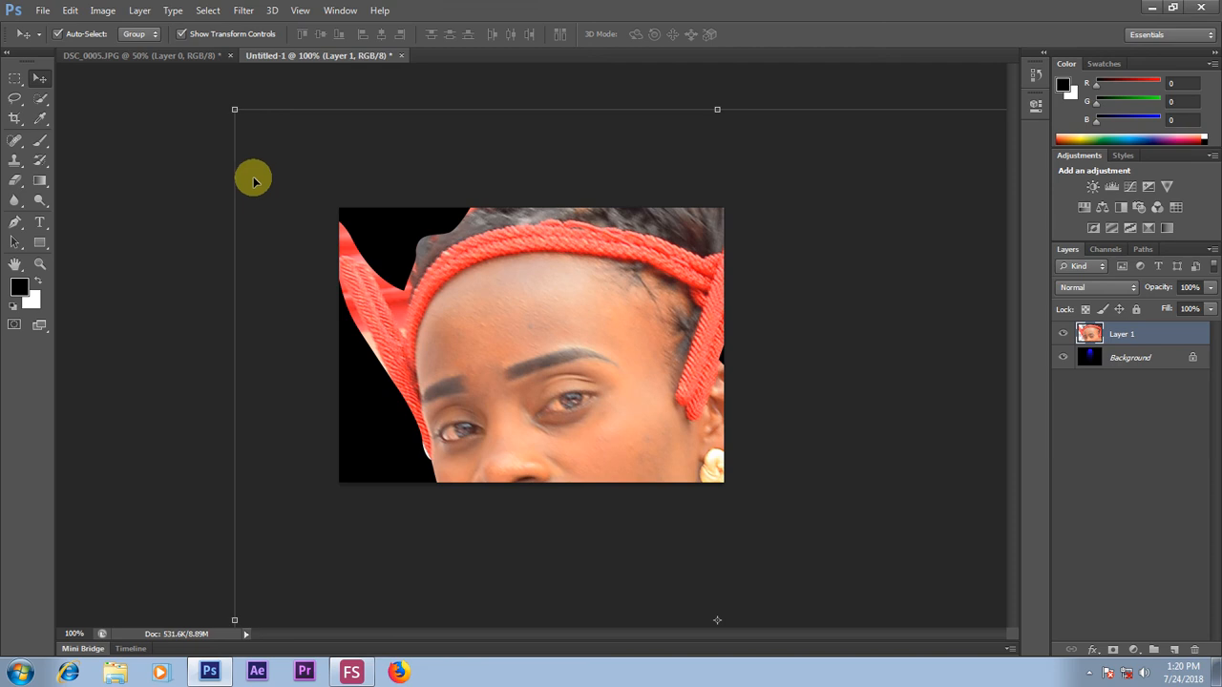
{"action": "left_click_drag", "start_coordinate": [236, 107], "coordinate": [783, 557]}
{"action": "left_click_drag", "start_coordinate": [743, 521], "coordinate": [321, 272]}
{"action": "left_click_drag", "start_coordinate": [533, 140], "coordinate": [563, 384]}
{"action": "left_click_drag", "start_coordinate": [502, 430], "coordinate": [543, 139]}
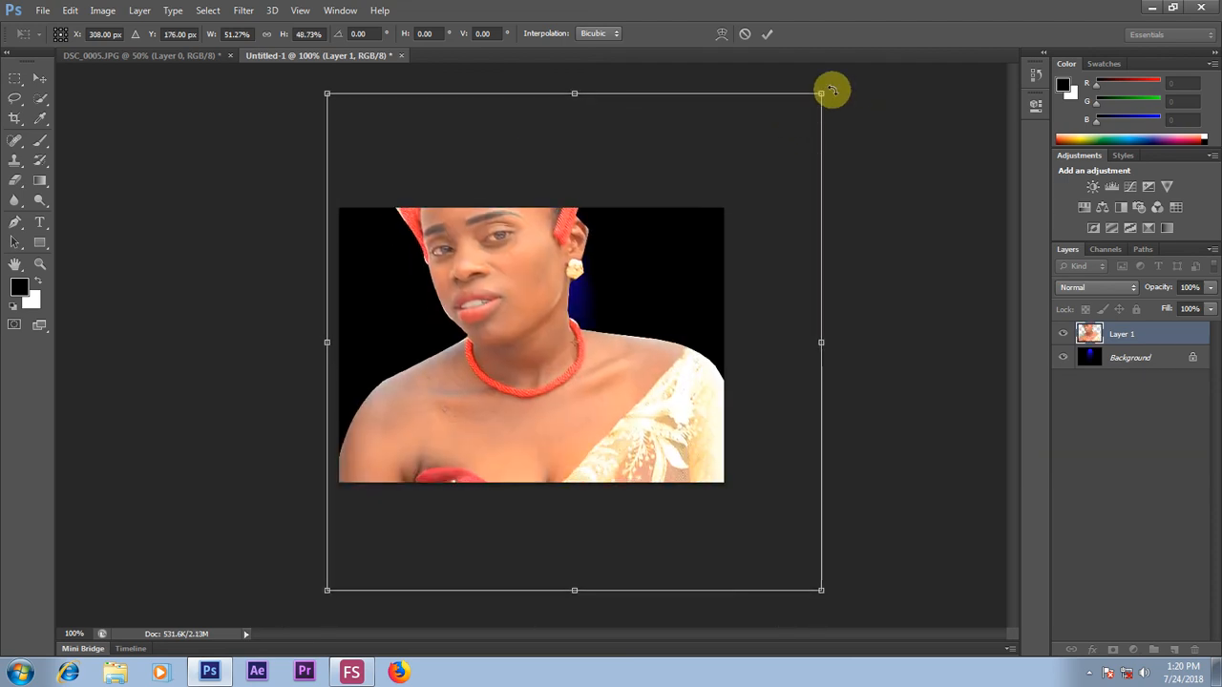
{"action": "left_click_drag", "start_coordinate": [822, 94], "coordinate": [613, 302]}
{"action": "left_click_drag", "start_coordinate": [436, 428], "coordinate": [504, 346]}
{"action": "left_click_drag", "start_coordinate": [666, 225], "coordinate": [595, 306]}
{"action": "left_click_drag", "start_coordinate": [493, 347], "coordinate": [517, 346]}
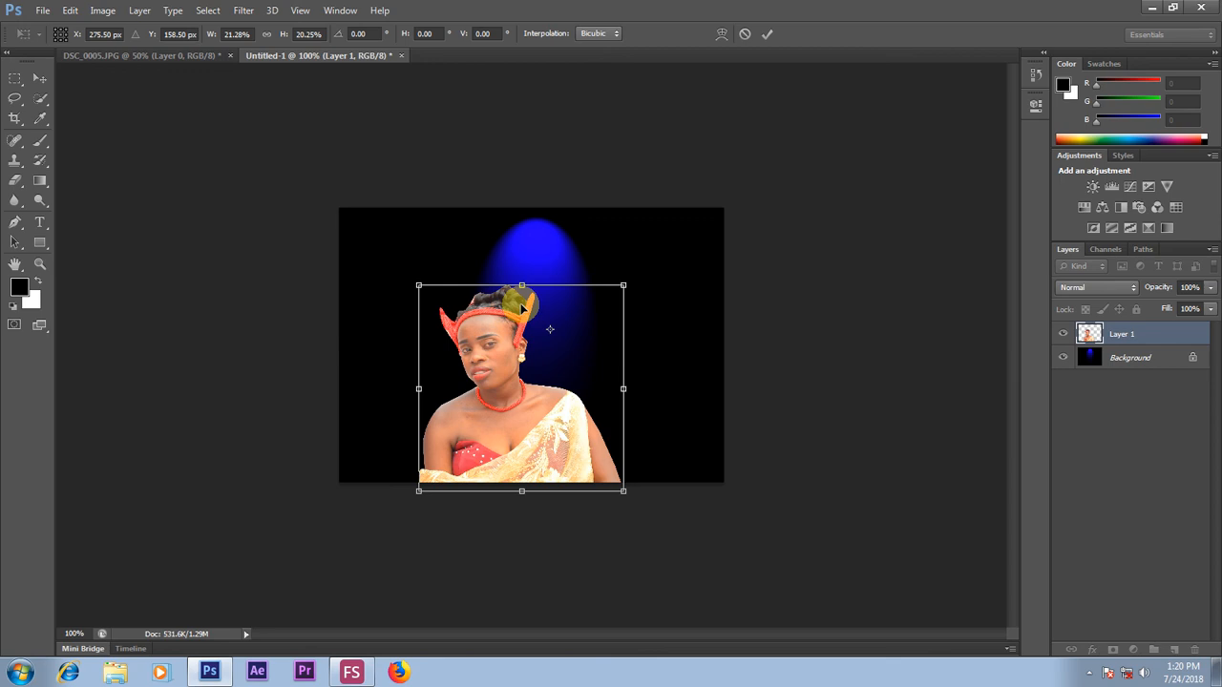
{"action": "key", "text": "Return"}
{"action": "left_click", "coordinate": [746, 302]}
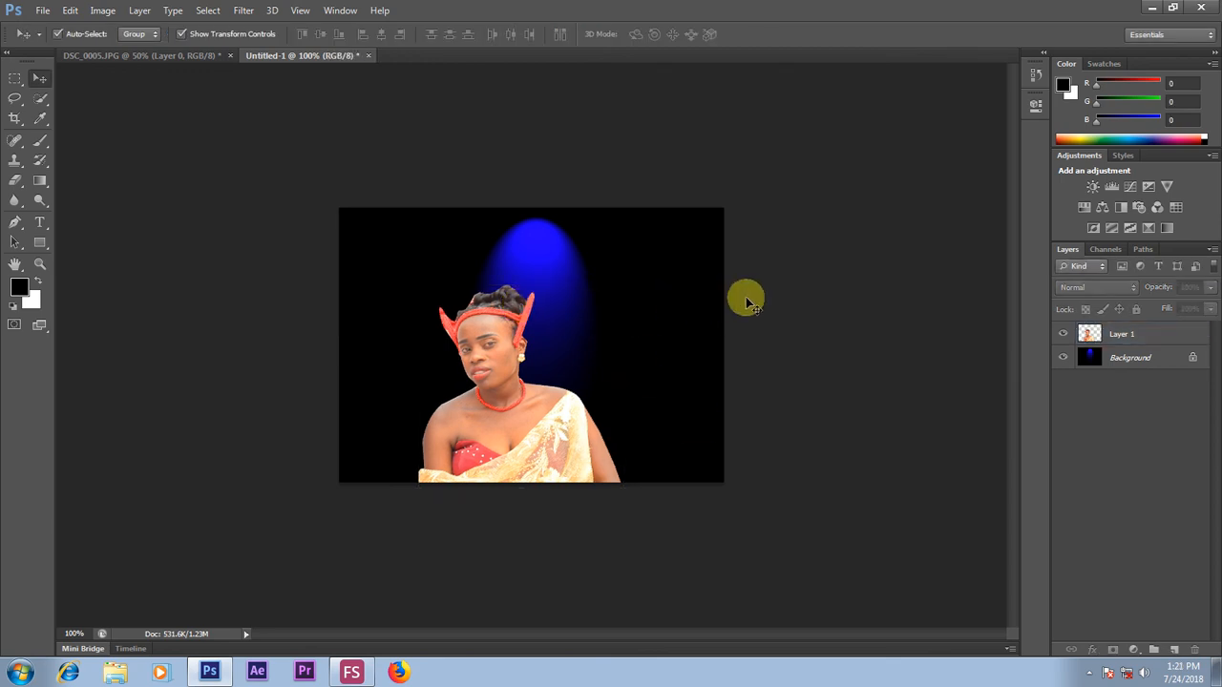
{"action": "mouse_move", "coordinate": [490, 398]}
{"action": "left_mouse_down"}
{"action": "mouse_move", "coordinate": [445, 182]}
{"action": "mouse_move", "coordinate": [507, 384]}
{"action": "left_mouse_up"}
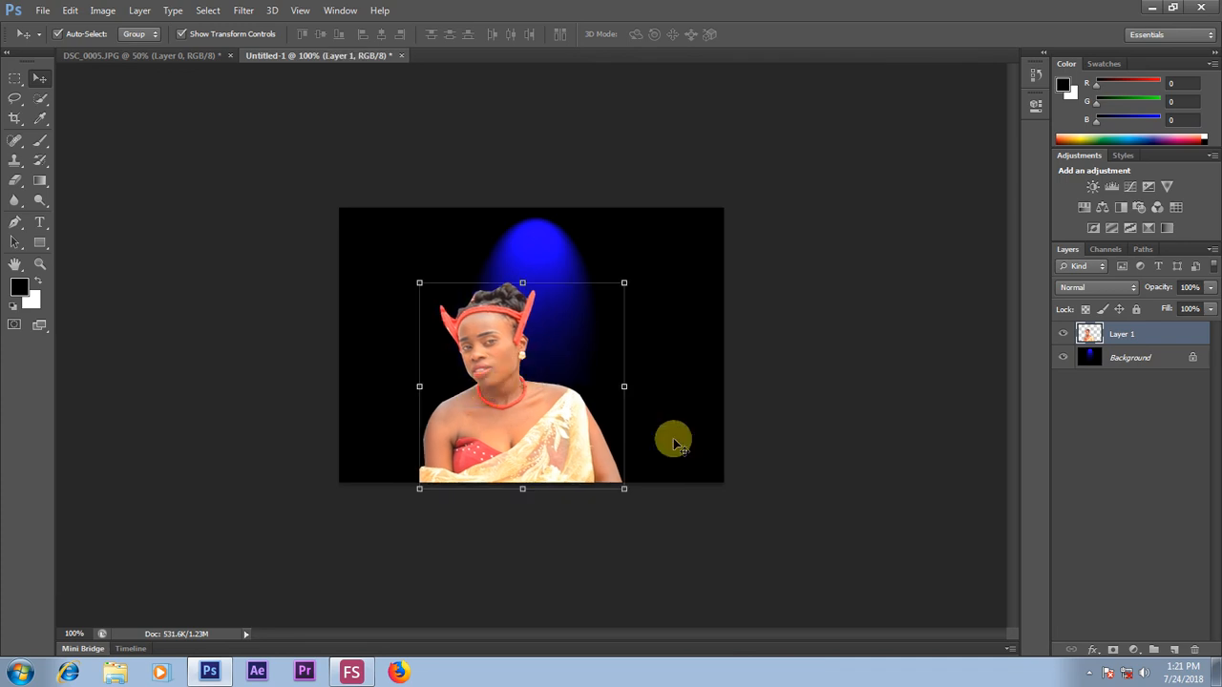
{"action": "left_click", "coordinate": [1092, 672]}
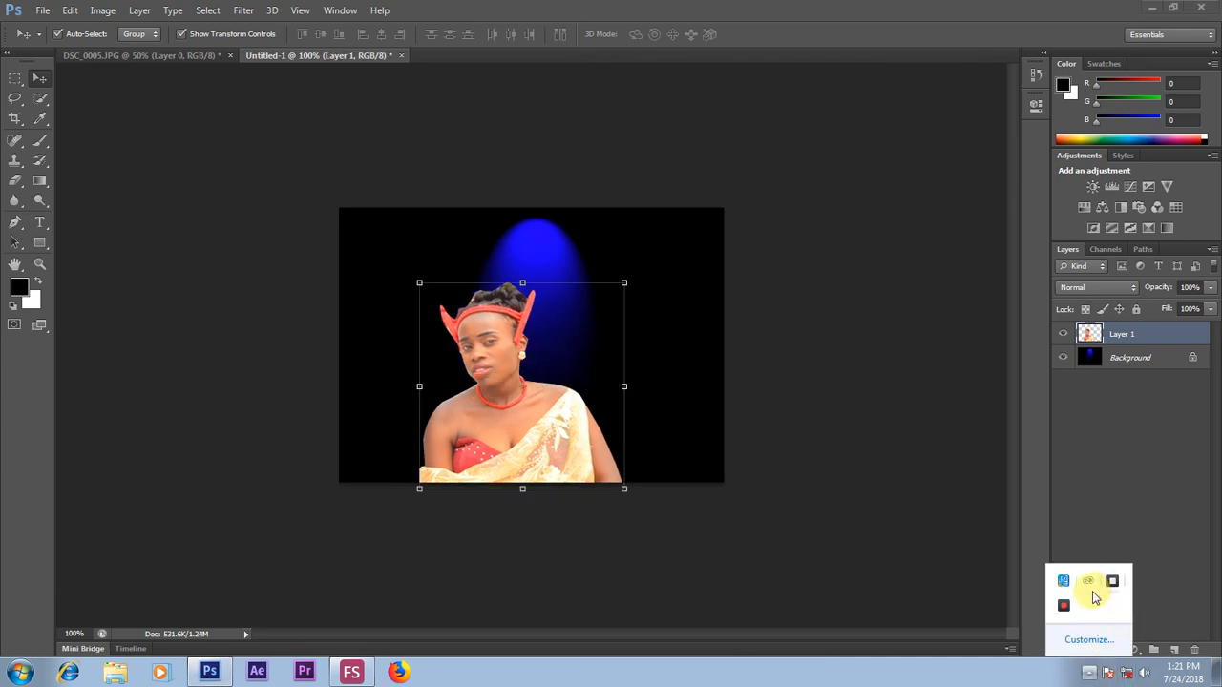